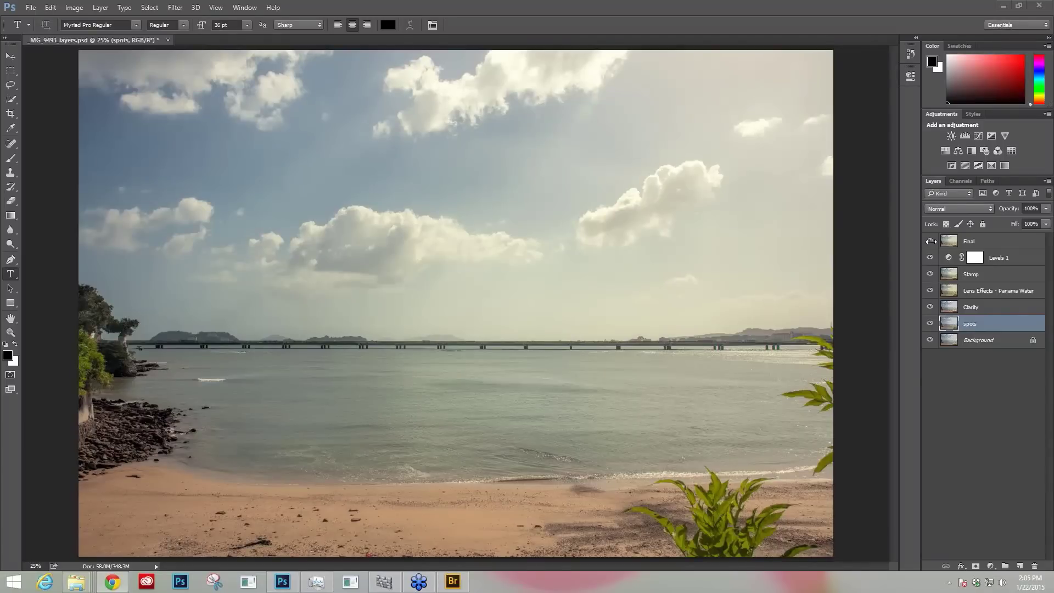
- Bring Photoshop forward with _MG_9493_layers.psd open and all its edit layers visible
{"action": "left_click", "coordinate": [931, 242]}
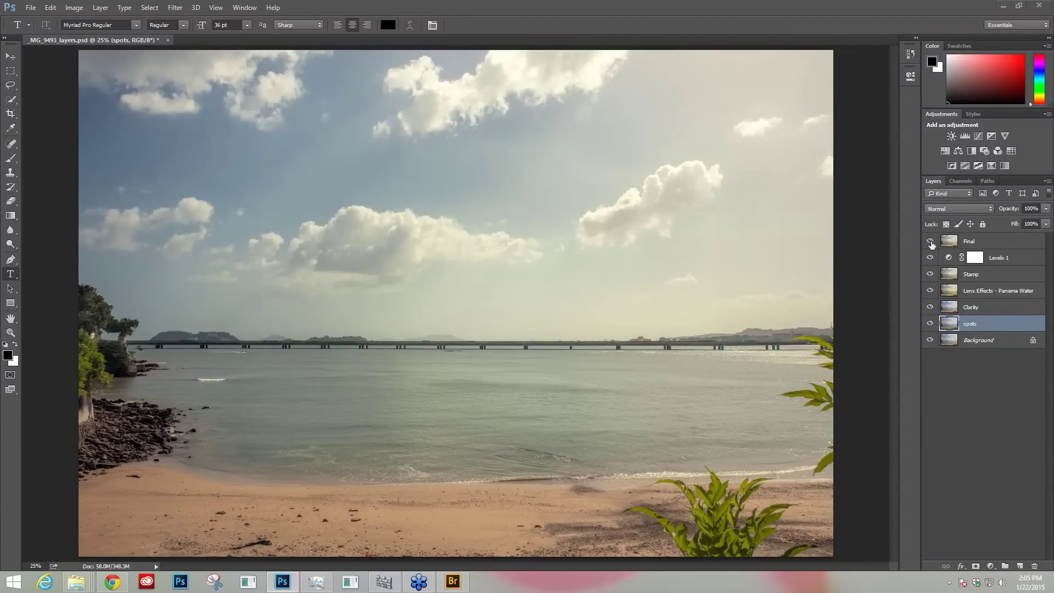
- Hide every layer above Background to reveal the unedited beach photo, then bring up Bridge
{"action": "left_click_drag", "start_coordinate": [932, 243], "coordinate": [930, 324]}
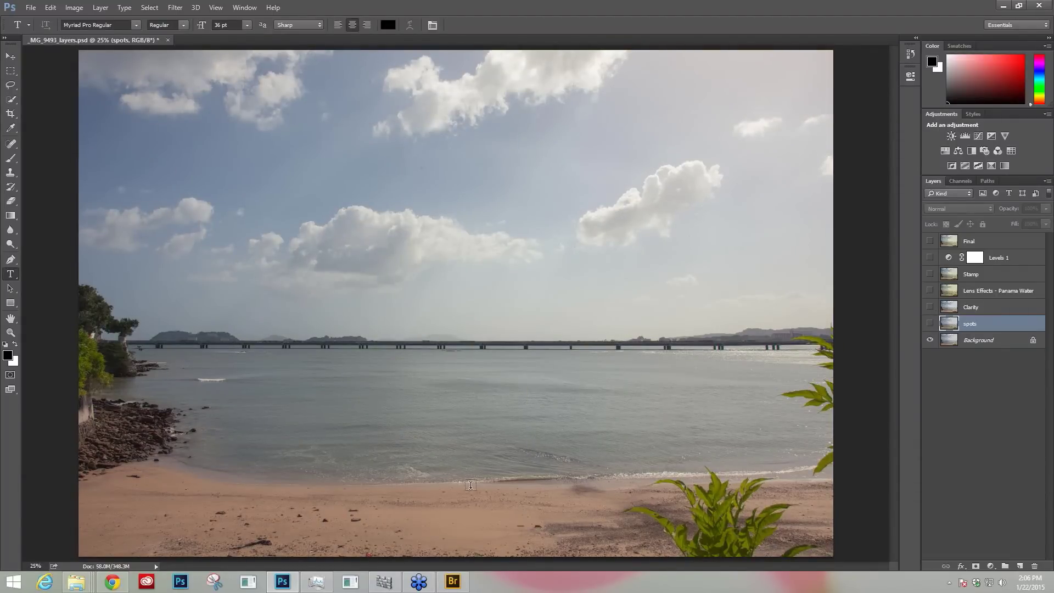
{"action": "left_click", "coordinate": [453, 585]}
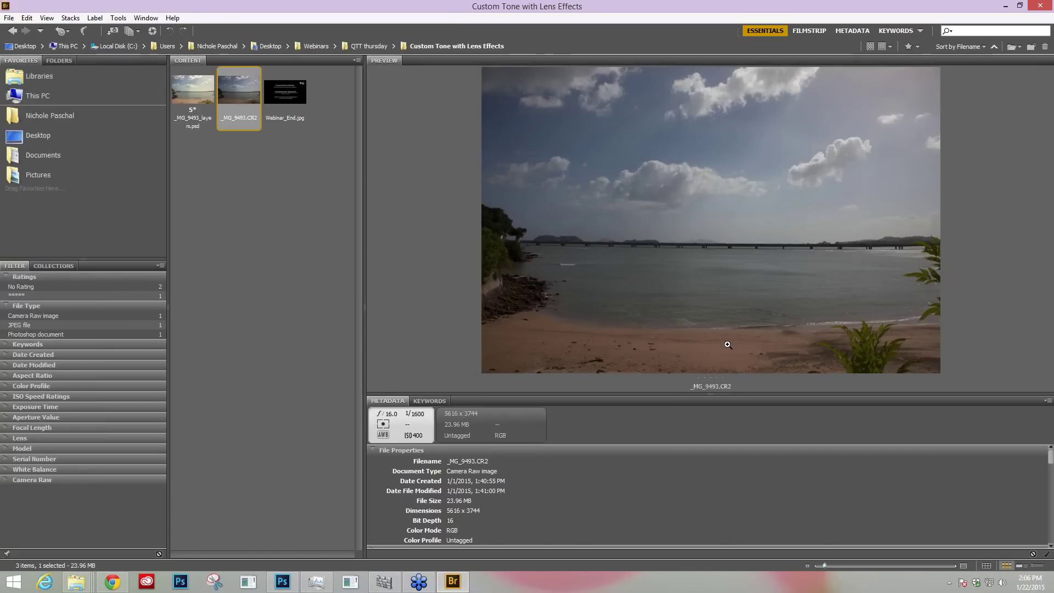
- Return to the layered _MG_9493_layers.psd file in Photoshop
{"action": "left_click", "coordinate": [285, 585]}
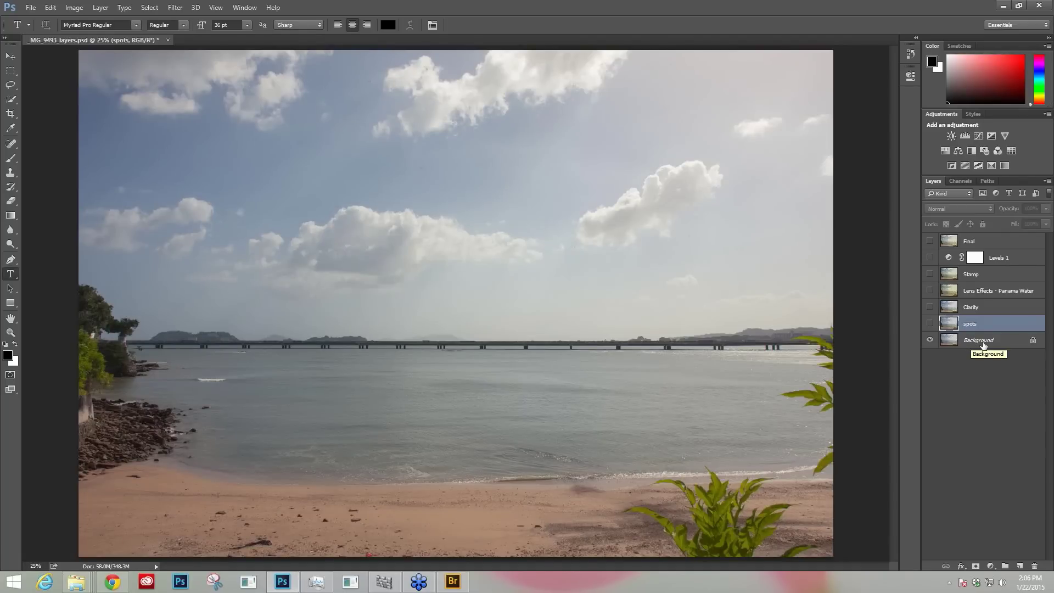
- Turn the spots, Clarity, Lens Effects – Panama Water, Stamp, Levels 1 and Final layers back on to review the edits
{"action": "left_click", "coordinate": [930, 324]}
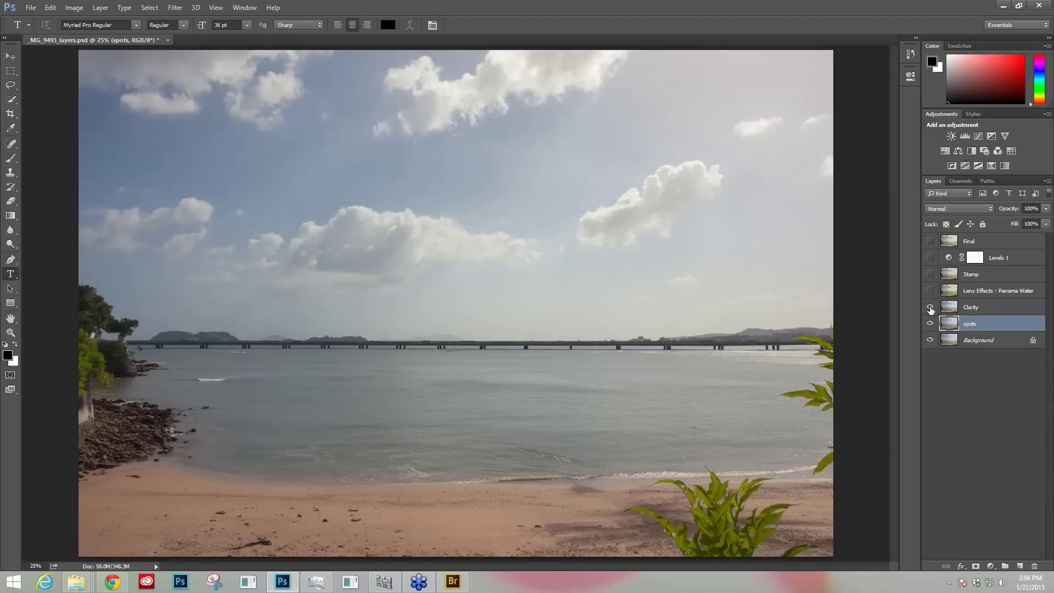
{"action": "left_click", "coordinate": [930, 308]}
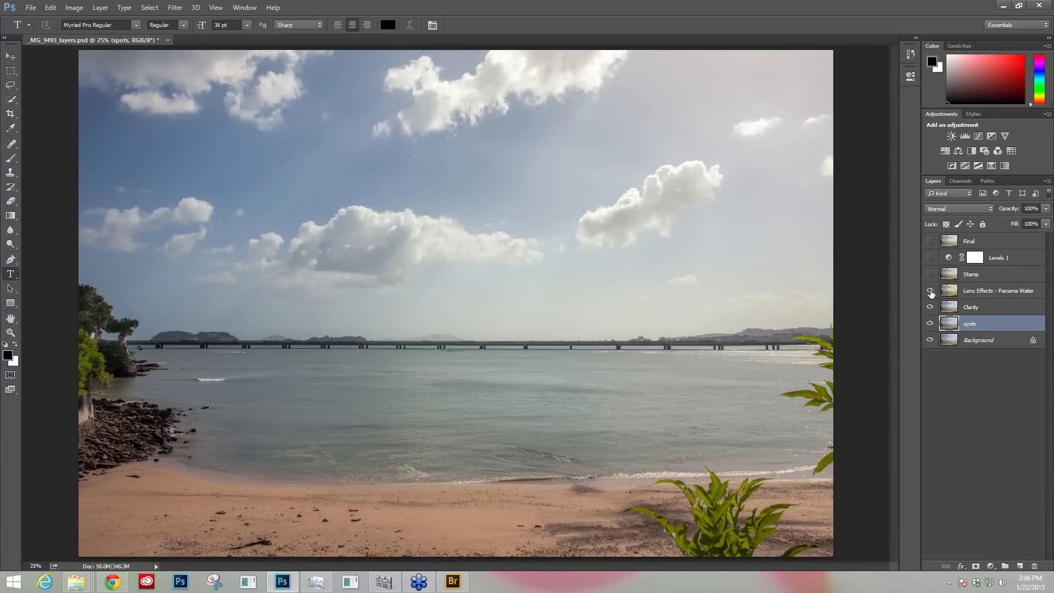
{"action": "left_click", "coordinate": [930, 291]}
{"action": "left_click", "coordinate": [988, 295]}
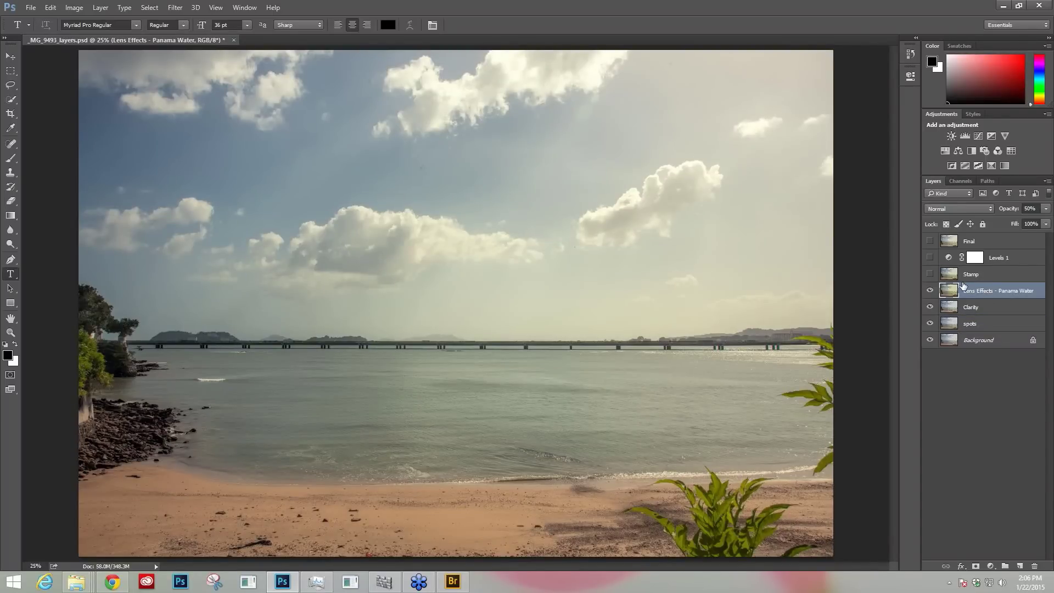
{"action": "left_click", "coordinate": [930, 274]}
{"action": "left_click", "coordinate": [931, 258]}
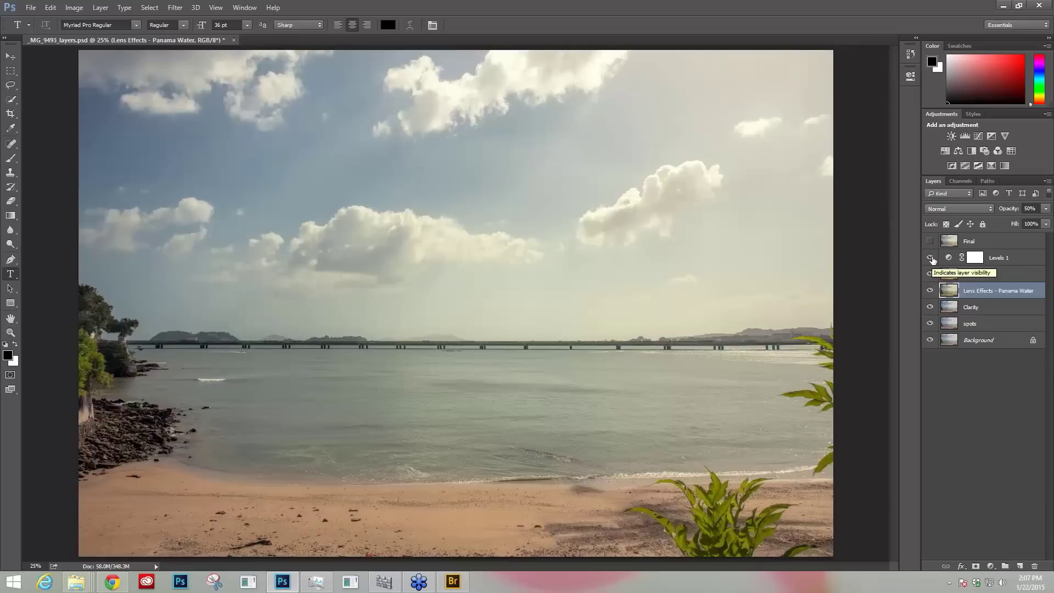
{"action": "left_click", "coordinate": [930, 241]}
- Hide Final, Levels 1 and Stamp, then duplicate the Clarity layer with Ctrl+J
{"action": "left_click_drag", "start_coordinate": [930, 242], "coordinate": [931, 291]}
{"action": "left_click", "coordinate": [983, 307]}
{"action": "key", "text": "ctrl+j"}
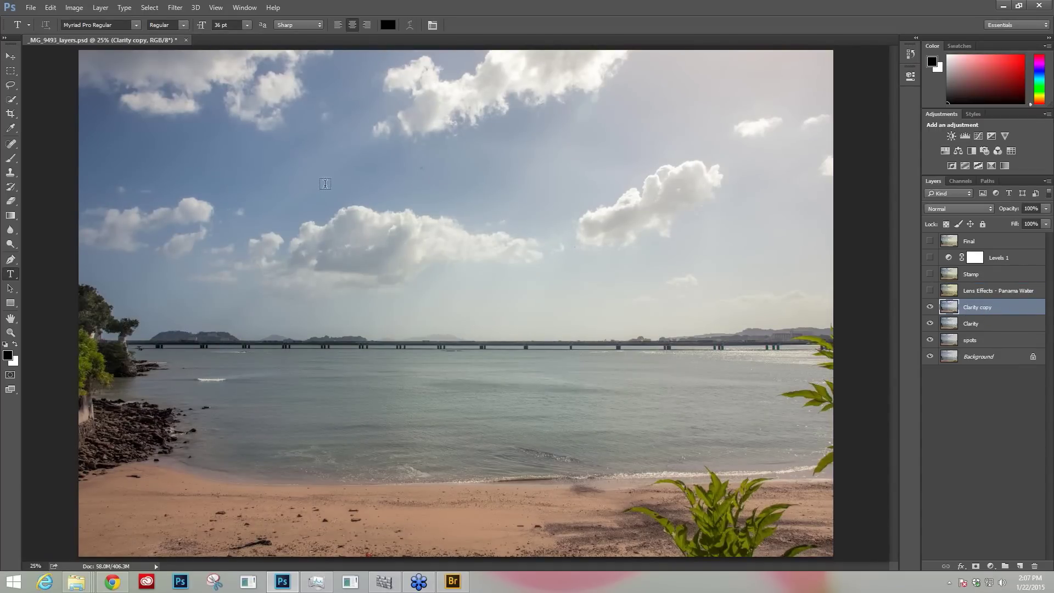
- Launch Topaz Lens Effects on the Clarity copy layer from Filter > Topaz Labs
{"action": "left_click", "coordinate": [177, 8]}
{"action": "mouse_move", "coordinate": [211, 242]}
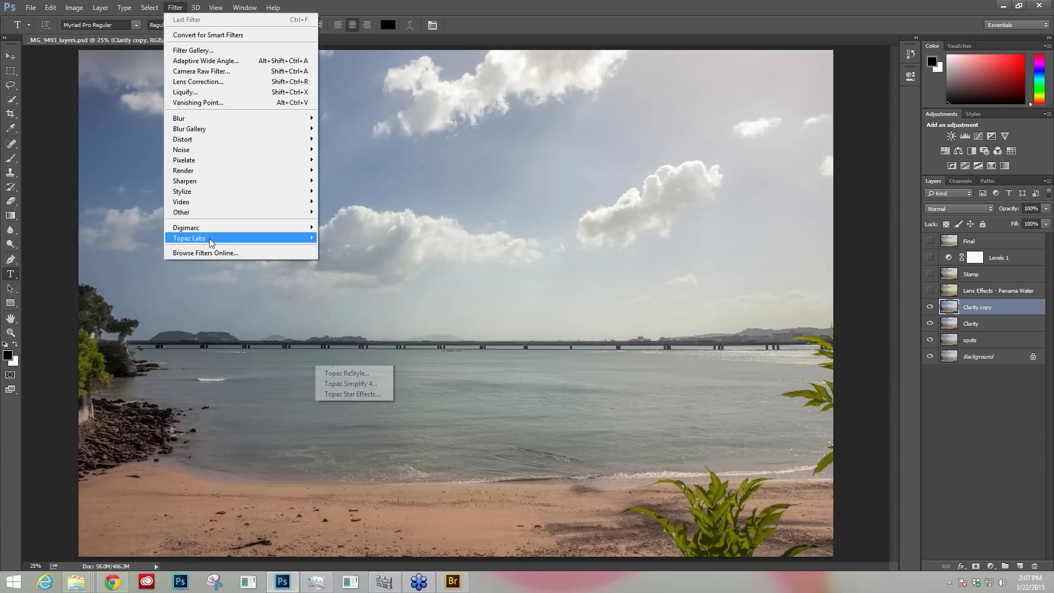
{"action": "left_click", "coordinate": [357, 344]}
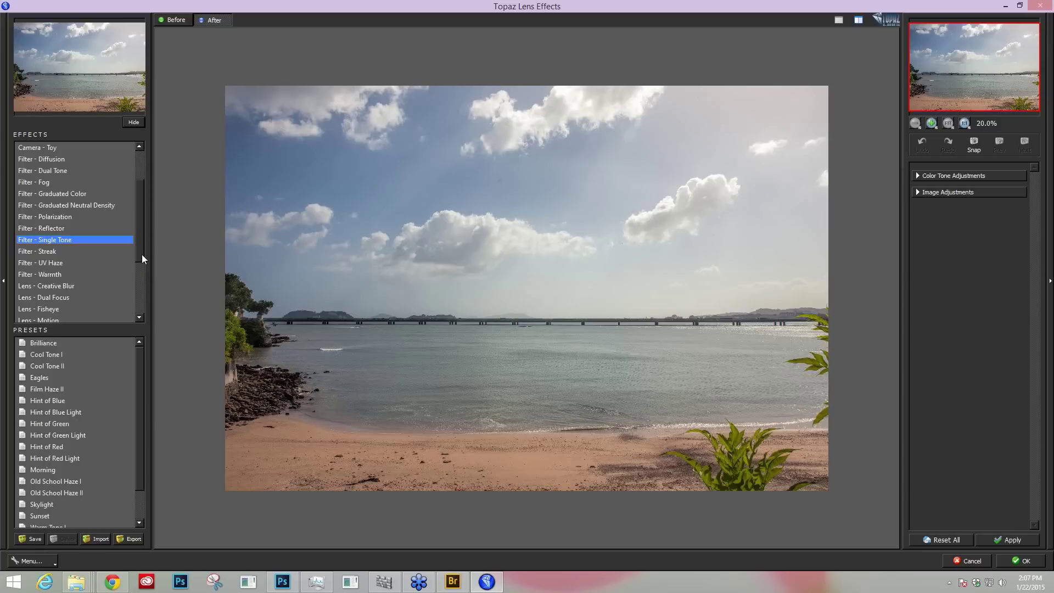
- Scroll the Effects list up and down to browse the available effects
{"action": "scroll", "coordinate": [141, 255], "scroll_direction": "up", "scroll_amount": 5}
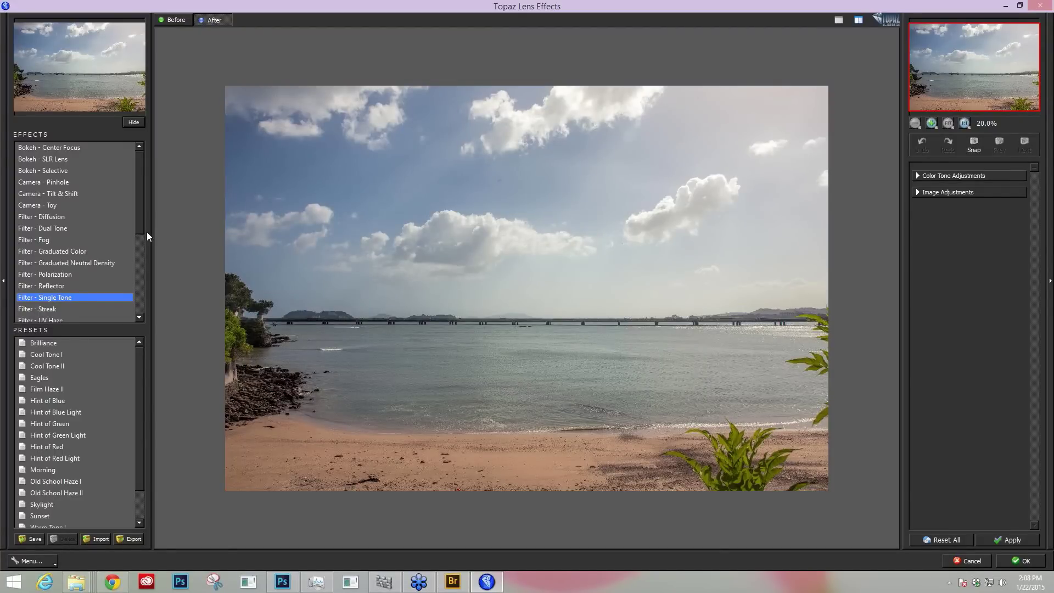
{"action": "scroll", "coordinate": [147, 232], "scroll_direction": "down", "scroll_amount": 1}
- Try the Graduated Neutral Density Top Half 2 Stops preset against the original, then return to Single Tone
{"action": "left_click", "coordinate": [63, 252]}
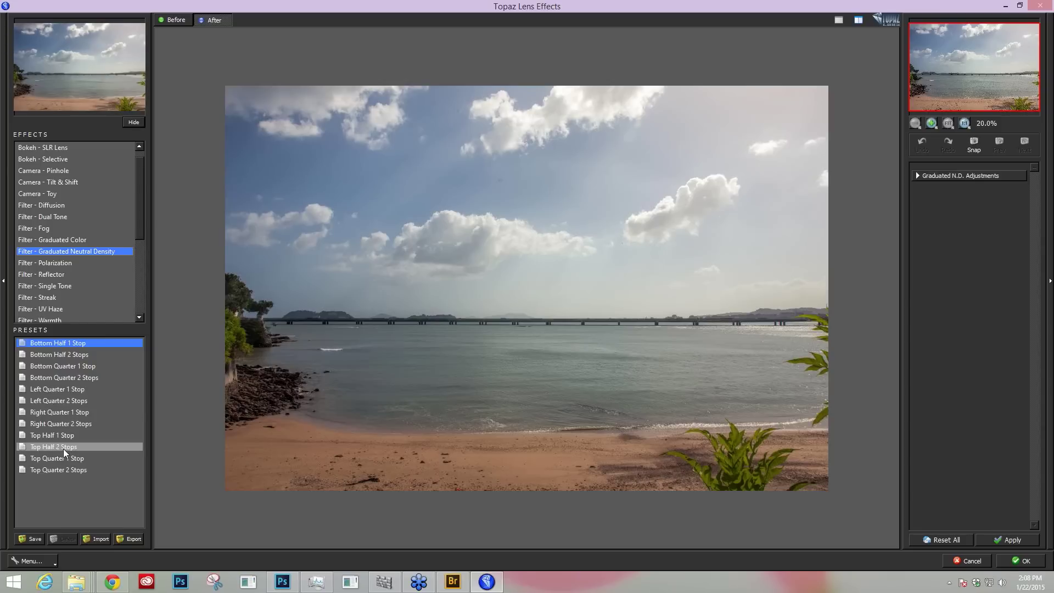
{"action": "left_click", "coordinate": [67, 445]}
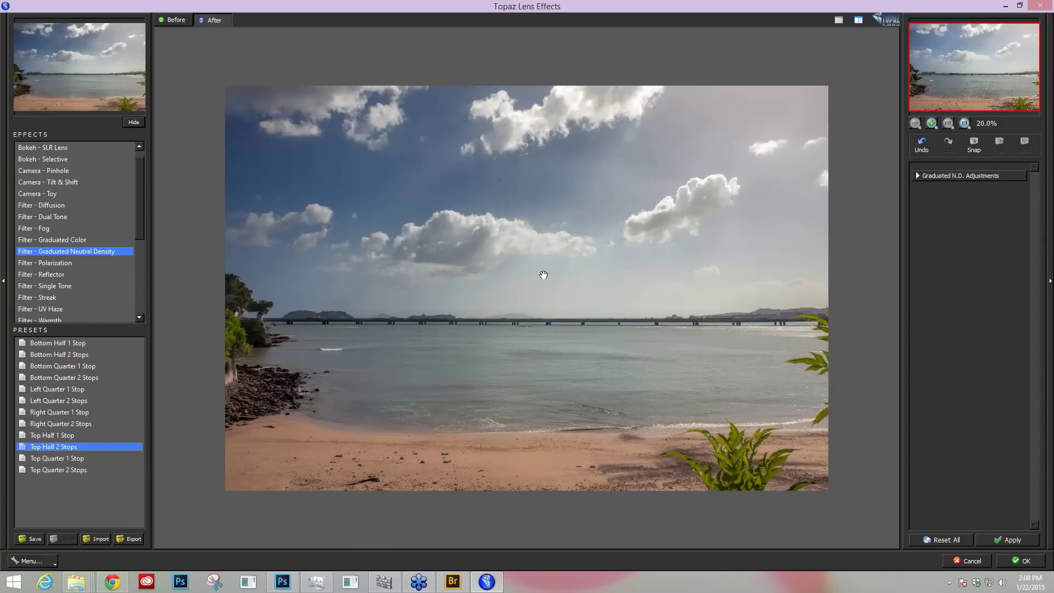
{"action": "left_click", "coordinate": [544, 275]}
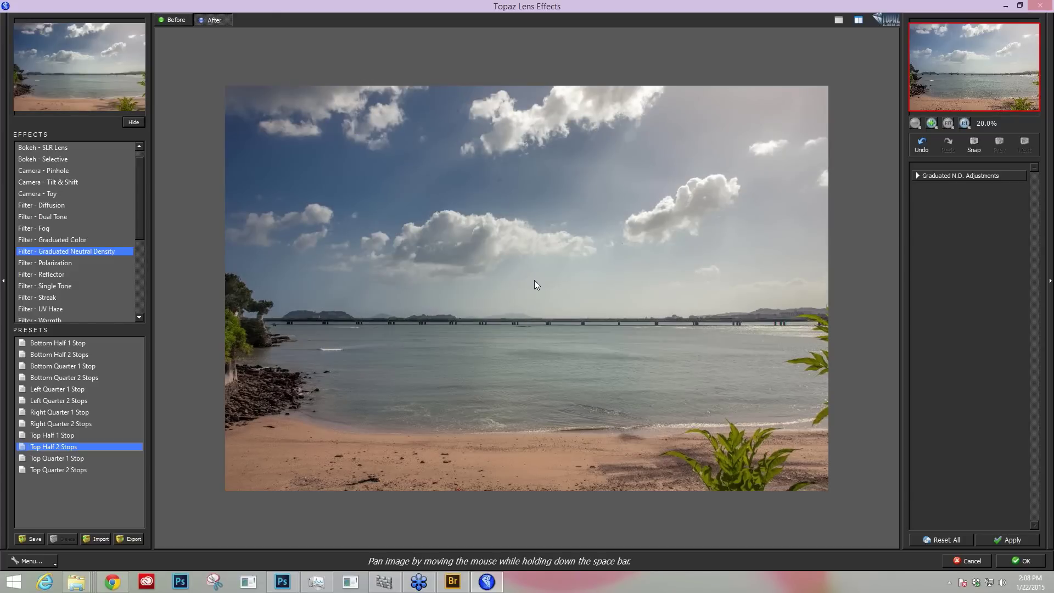
{"action": "left_click_drag", "start_coordinate": [137, 216], "coordinate": [139, 242]}
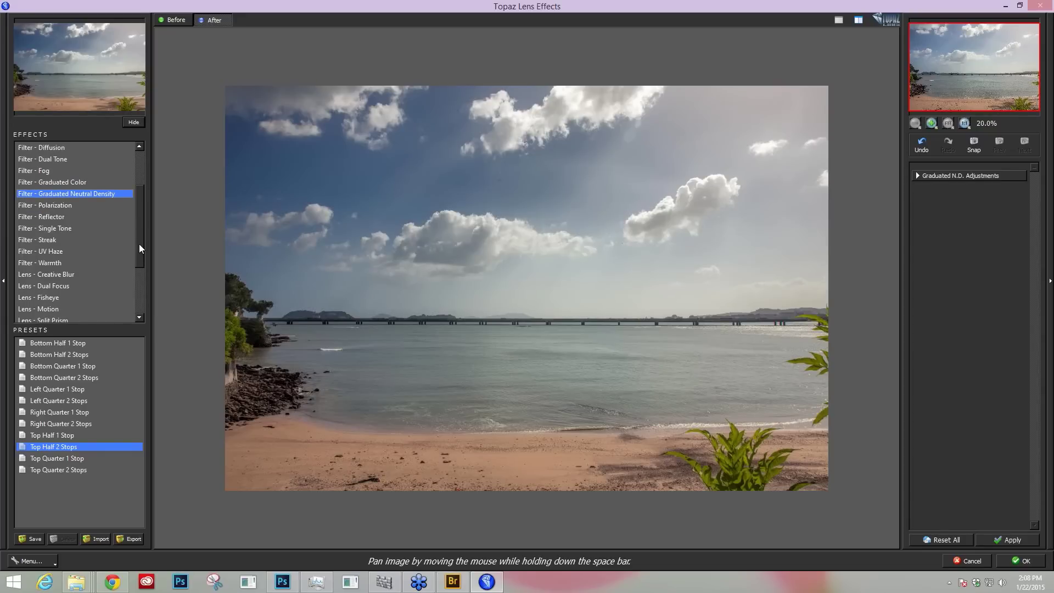
{"action": "left_click", "coordinate": [53, 229]}
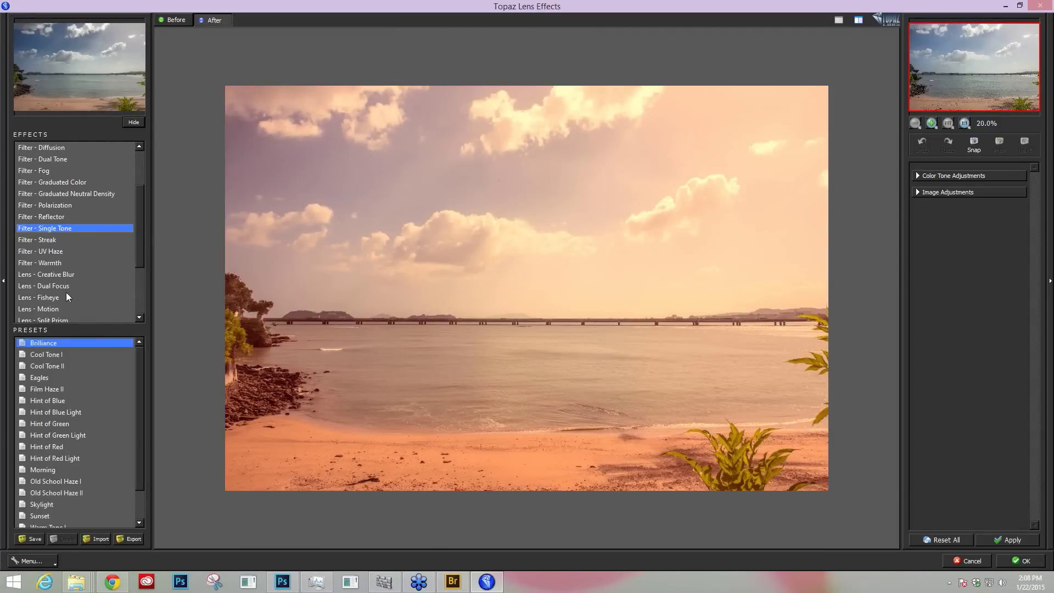
- Preview the Dual Tone Cool to Warm II preset, then apply Single Tone Brilliance instead
{"action": "scroll", "coordinate": [139, 256], "scroll_direction": "down", "scroll_amount": 1}
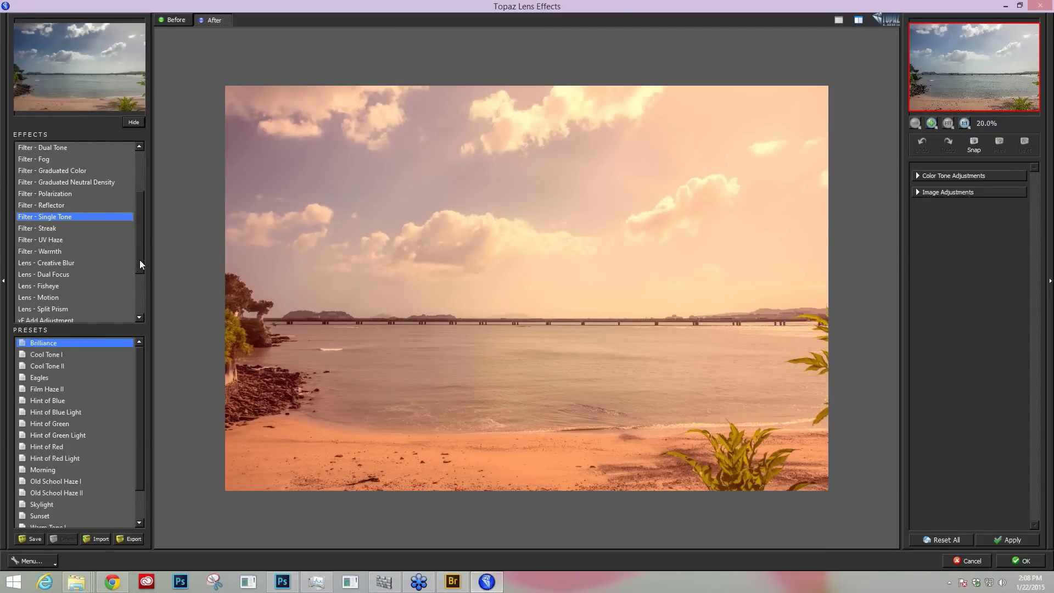
{"action": "left_click_drag", "start_coordinate": [140, 261], "coordinate": [139, 256]}
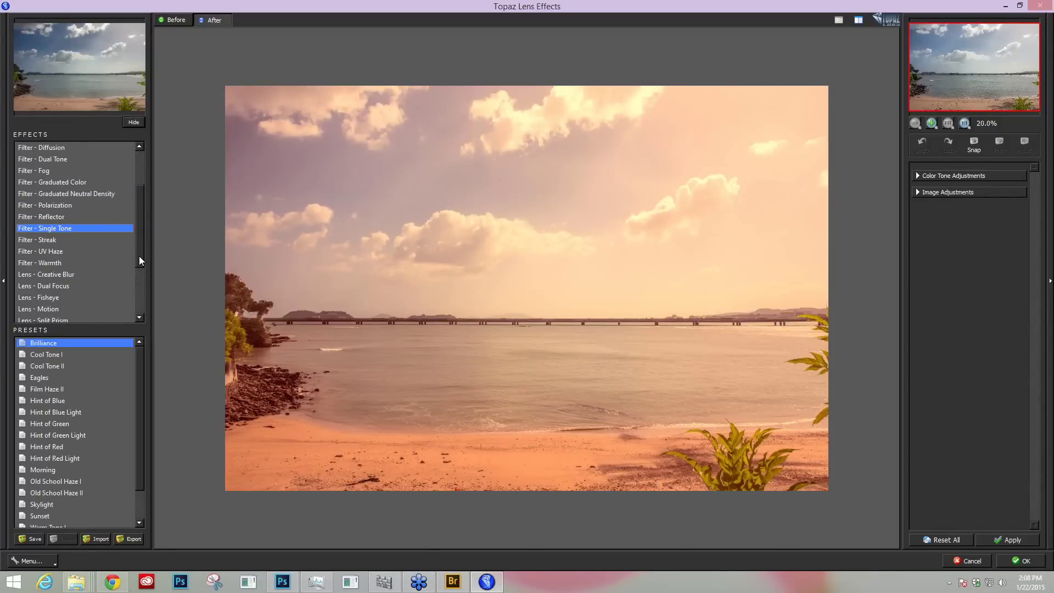
{"action": "left_click_drag", "start_coordinate": [139, 256], "coordinate": [140, 247]}
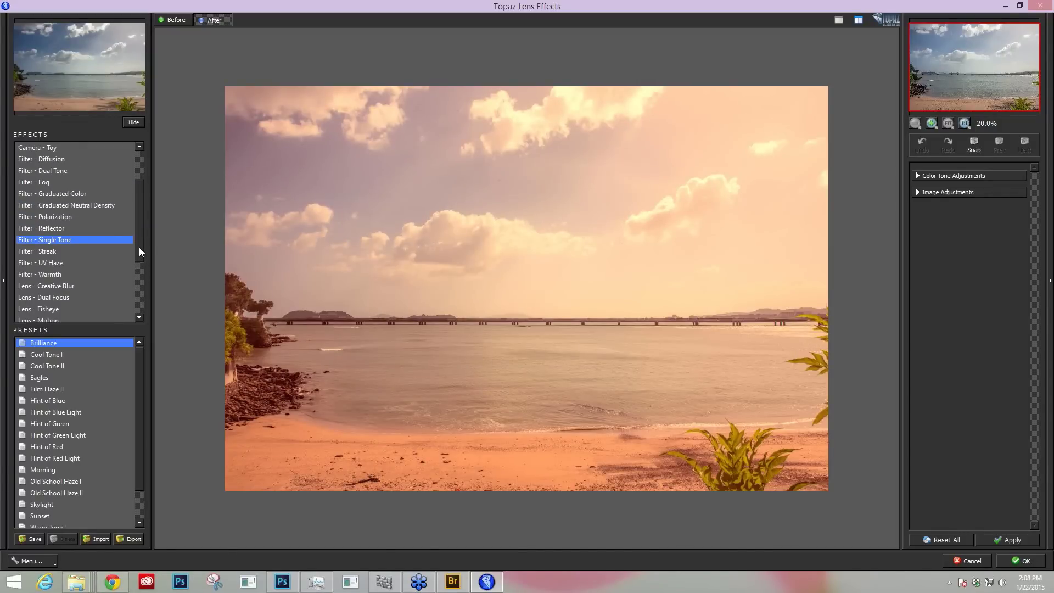
{"action": "left_click", "coordinate": [65, 170]}
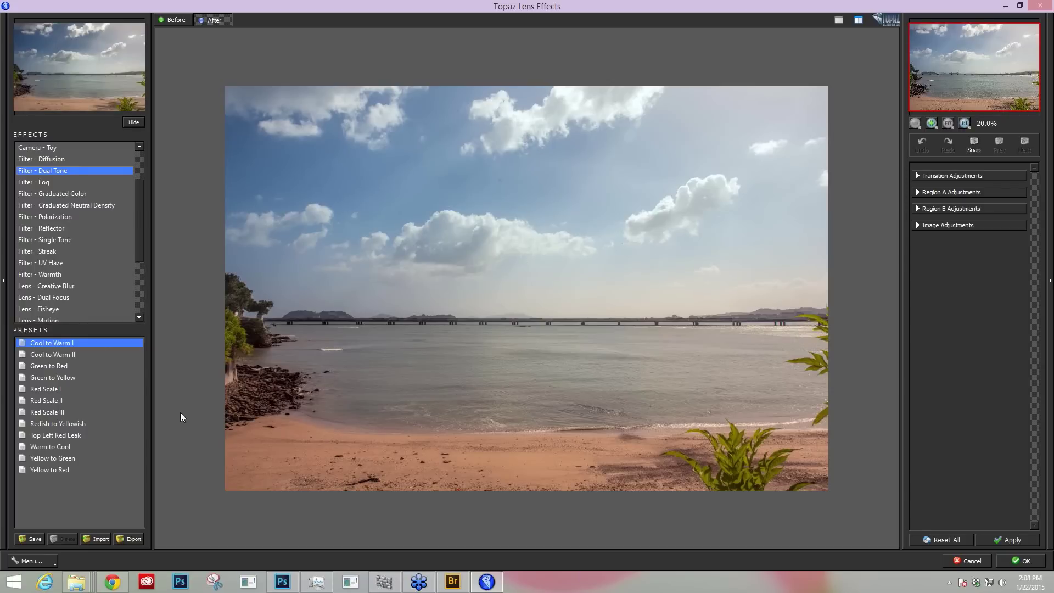
{"action": "left_click", "coordinate": [77, 355]}
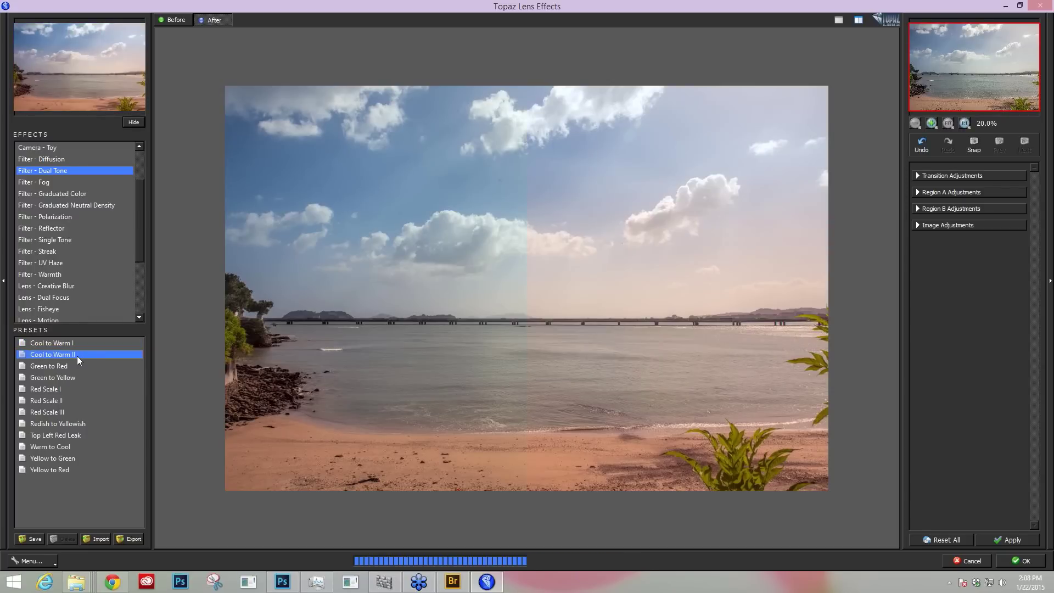
{"action": "left_click", "coordinate": [581, 377]}
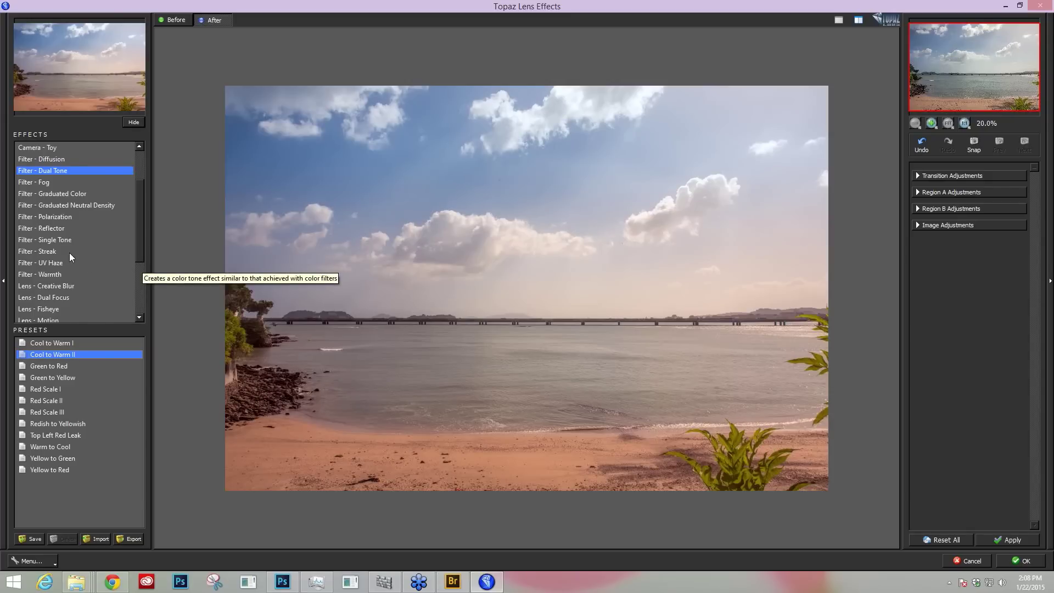
{"action": "left_click", "coordinate": [47, 240]}
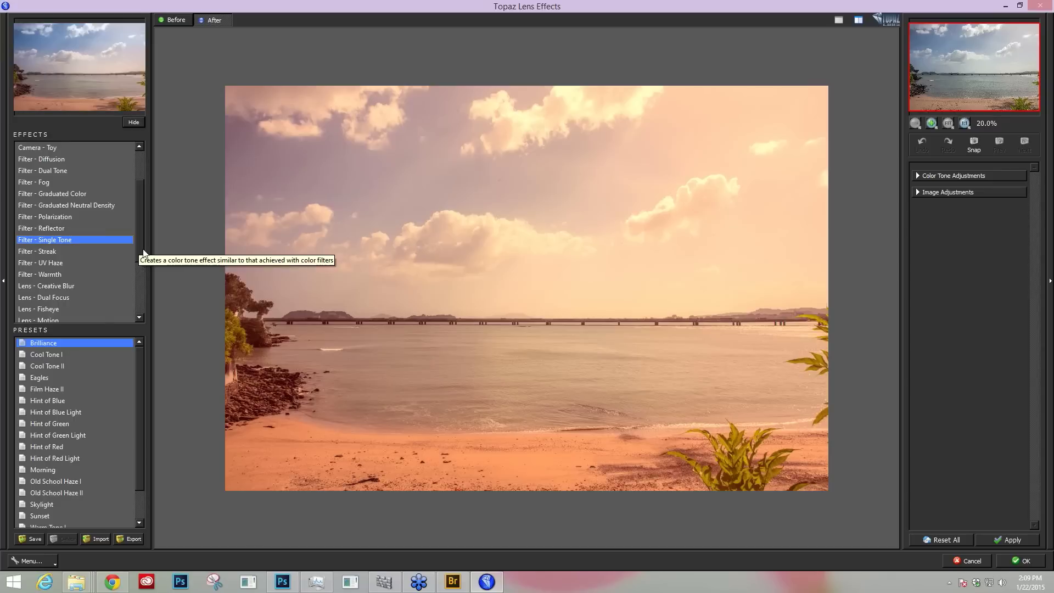
{"action": "left_click", "coordinate": [64, 344]}
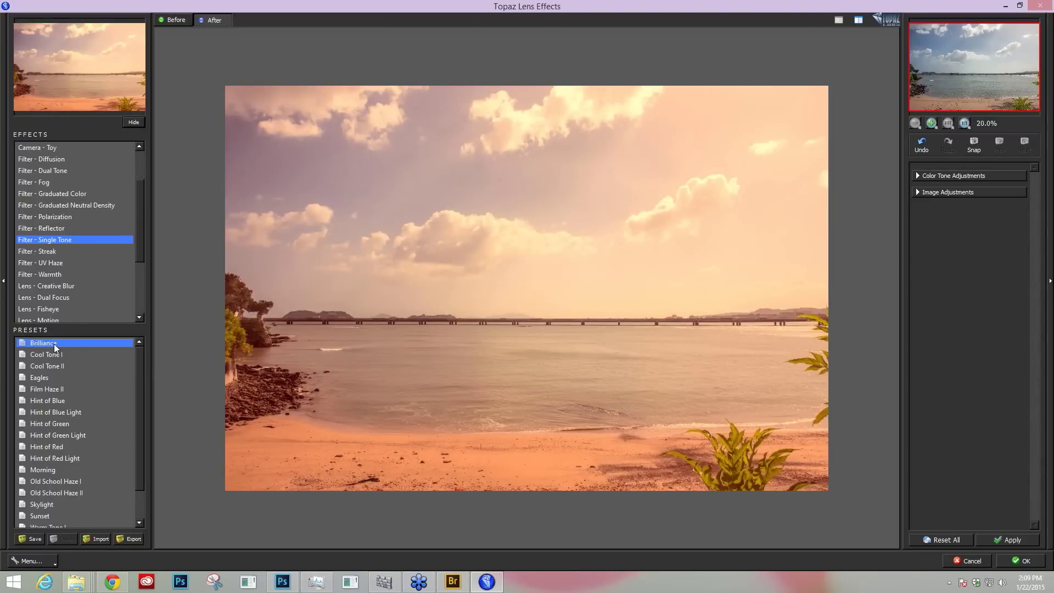
- Step through the Single Tone presets from Cool Tone II to Old School Haze II, settling on Old School Haze I
{"action": "key", "text": "Down"}
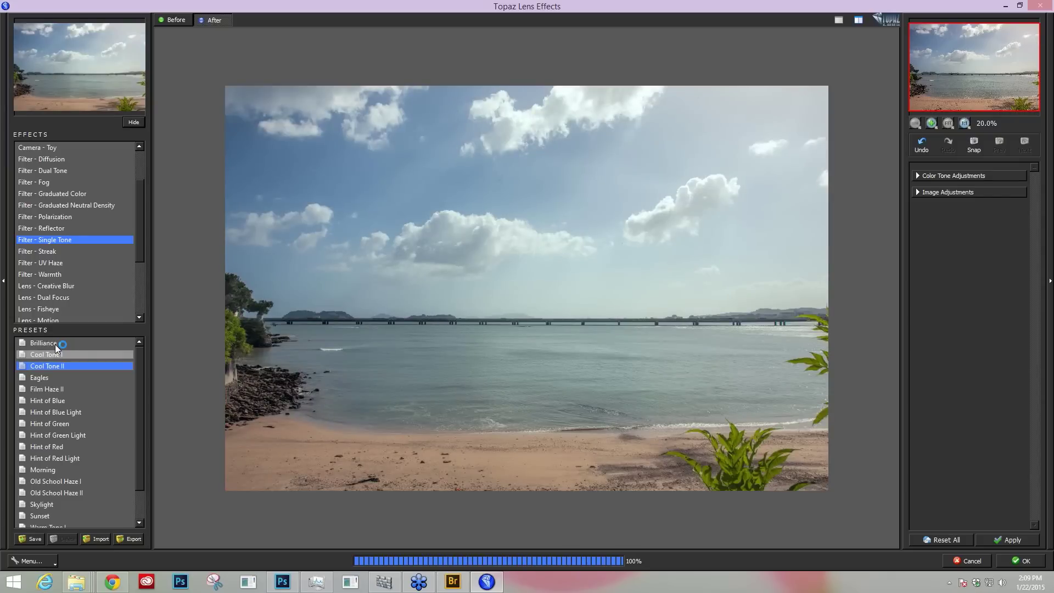
{"action": "key", "text": "Down"}
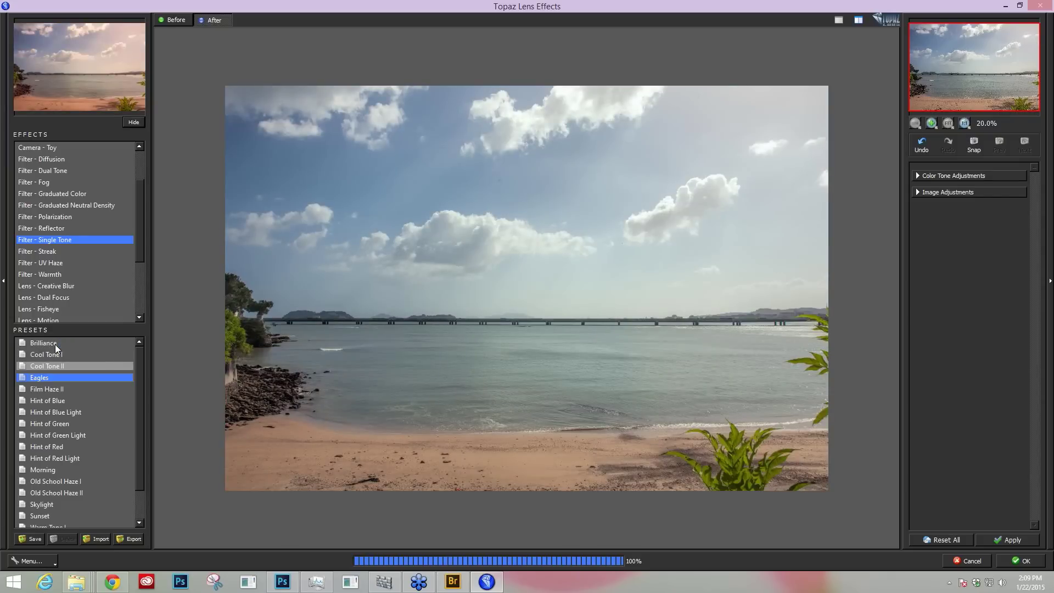
{"action": "key", "text": "Down"}
{"action": "key", "text": "Down"}
{"action": "key", "text": "Down"}
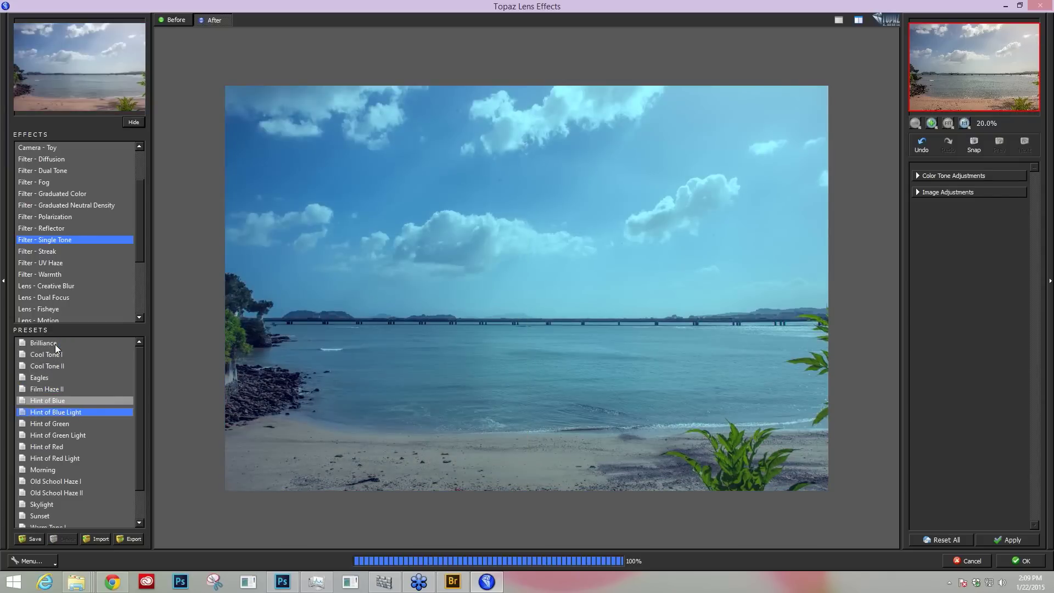
{"action": "key", "text": "Down"}
{"action": "key", "text": "Down"}
{"action": "key", "text": "Down"}
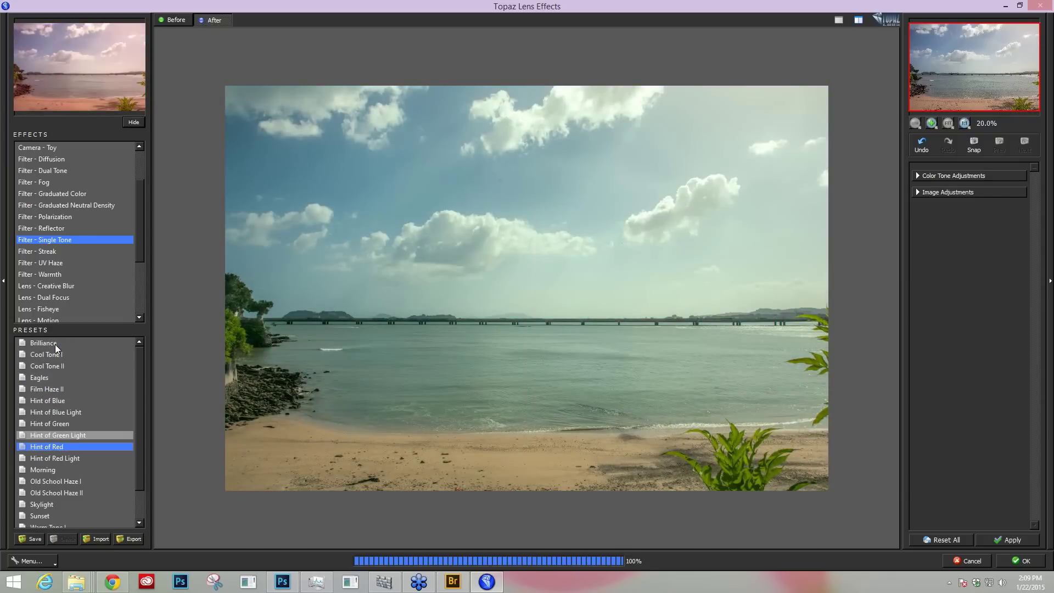
{"action": "key", "text": "Down"}
{"action": "key", "text": "Down"}
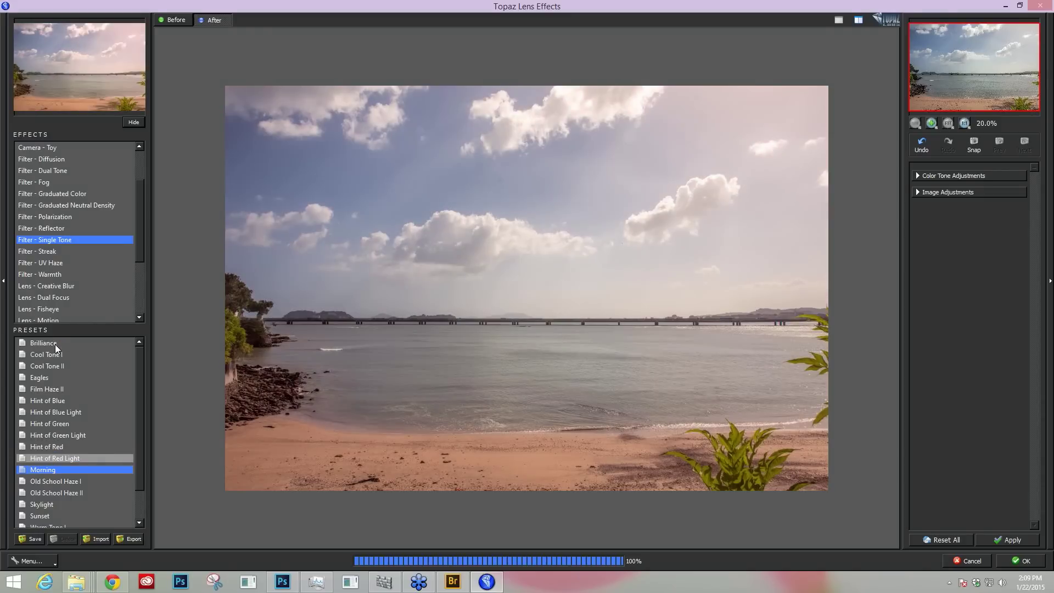
{"action": "key", "text": "Down"}
{"action": "key", "text": "Down"}
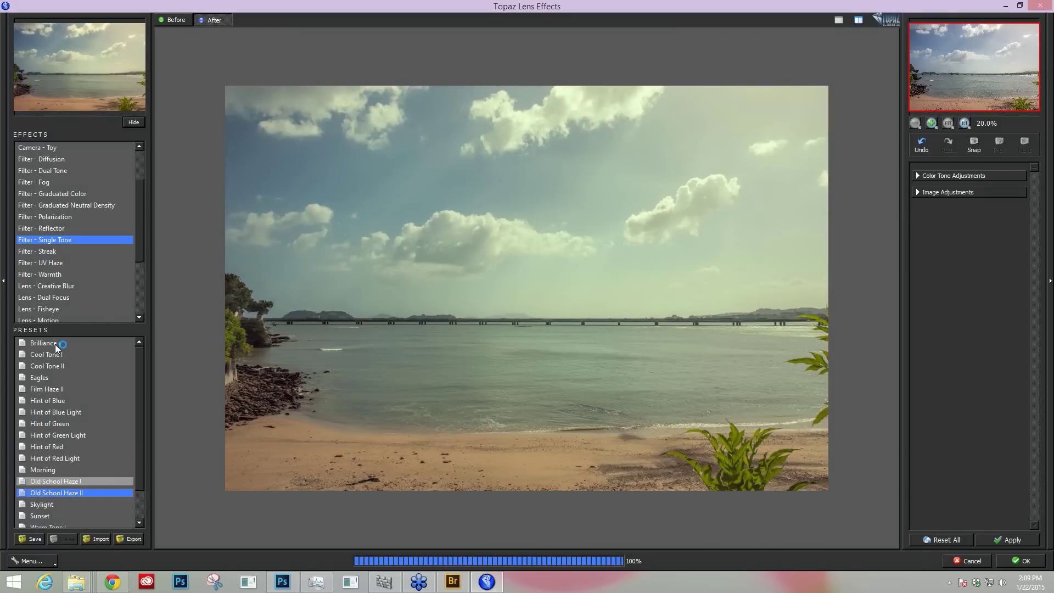
{"action": "key", "text": "Up"}
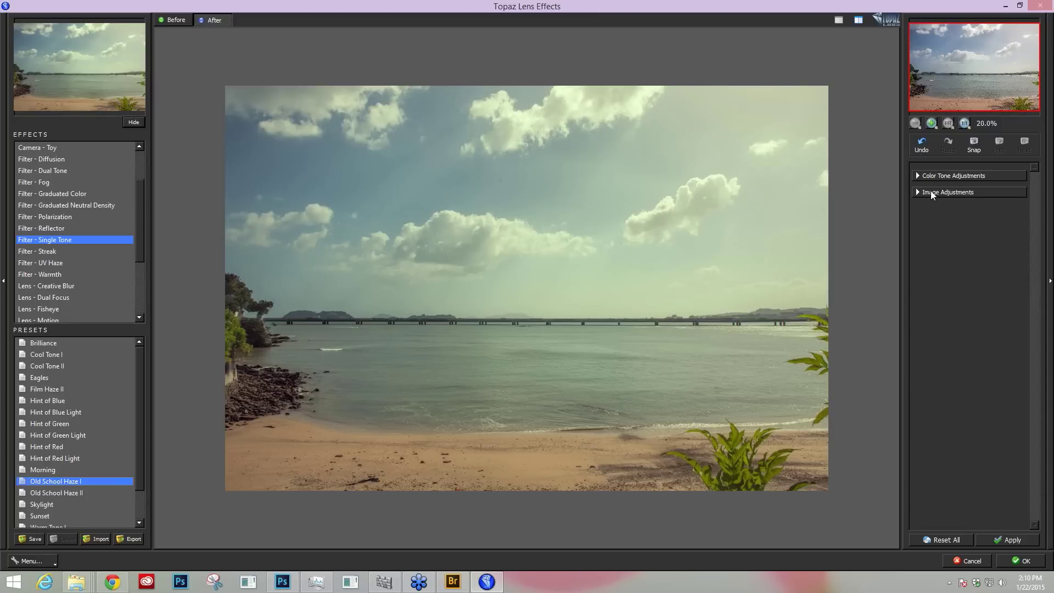
{"action": "left_click", "coordinate": [919, 177]}
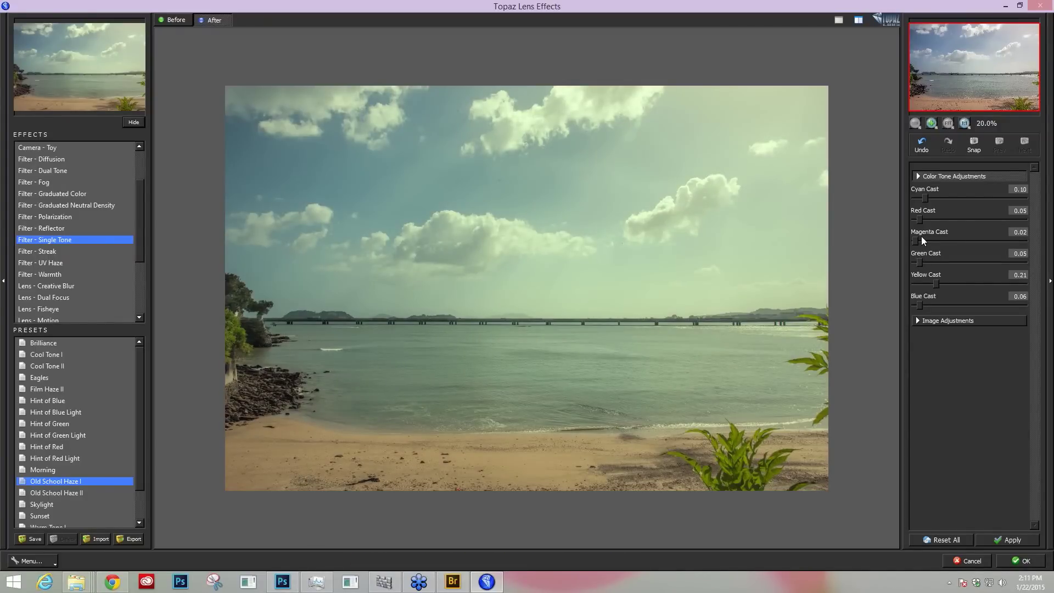
- Lower the Cyan Cast to 0.02 and the Red Cast to 0.04
{"action": "left_click_drag", "start_coordinate": [927, 199], "coordinate": [917, 197]}
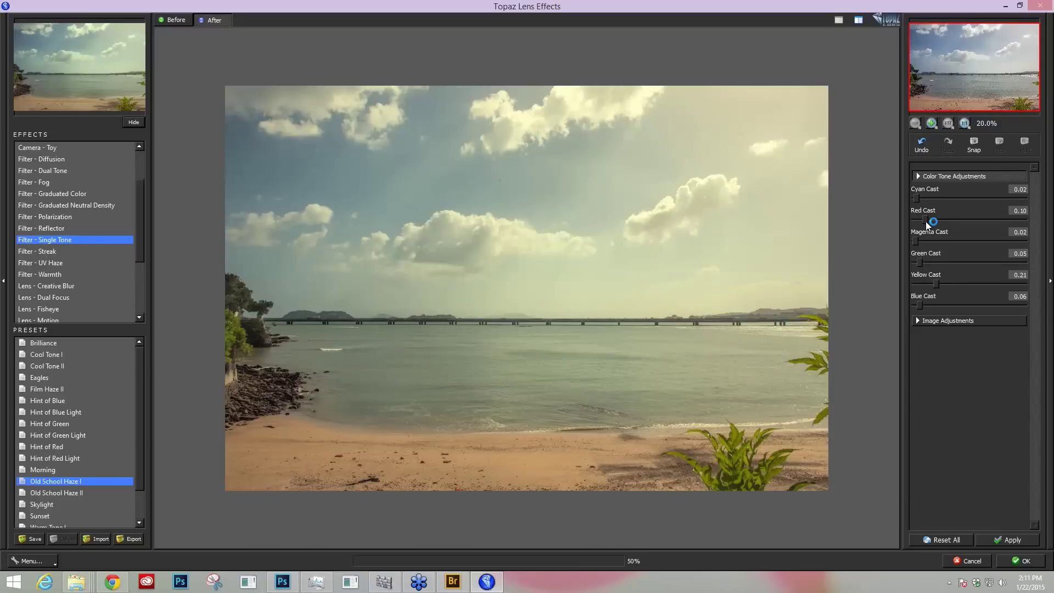
{"action": "left_click_drag", "start_coordinate": [926, 221], "coordinate": [917, 220]}
{"action": "left_click_drag", "start_coordinate": [918, 219], "coordinate": [919, 220]}
{"action": "left_click_drag", "start_coordinate": [933, 281], "coordinate": [938, 282]}
- Save the current single-tone settings as a preset named 'Panama Water Test'
{"action": "left_click", "coordinate": [31, 540]}
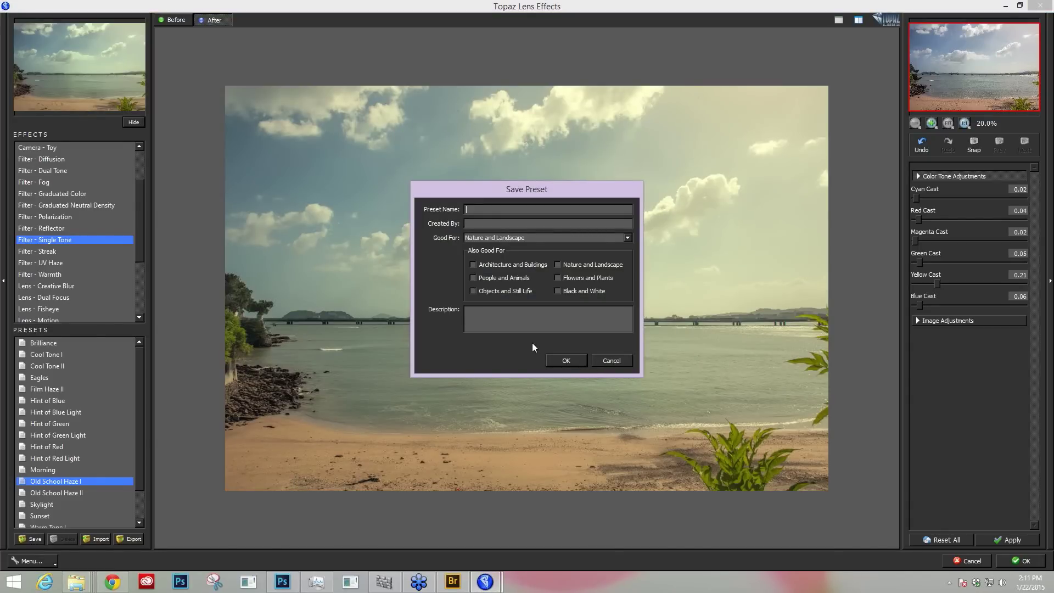
{"action": "type", "text": "Panama Water Test"}
{"action": "left_click", "coordinate": [566, 360]}
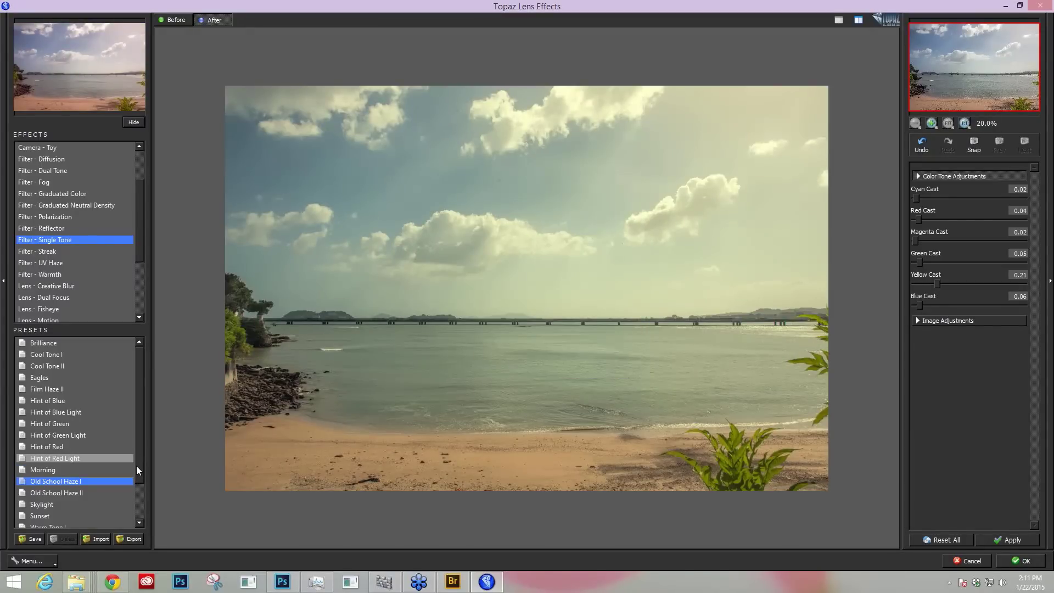
{"action": "scroll", "coordinate": [137, 466], "scroll_direction": "down", "scroll_amount": 2}
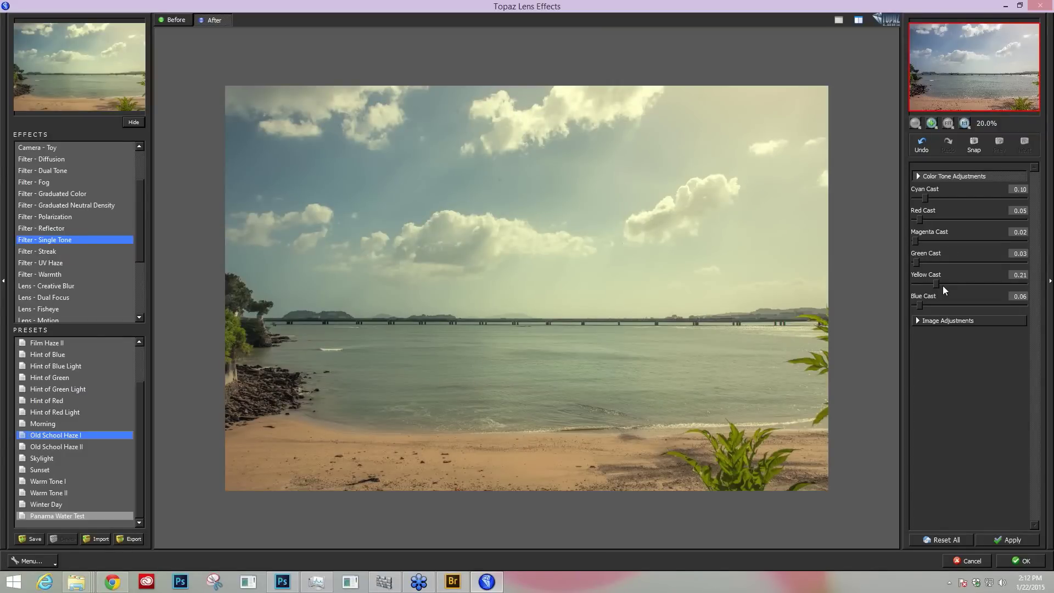
{"action": "left_click", "coordinate": [923, 320]}
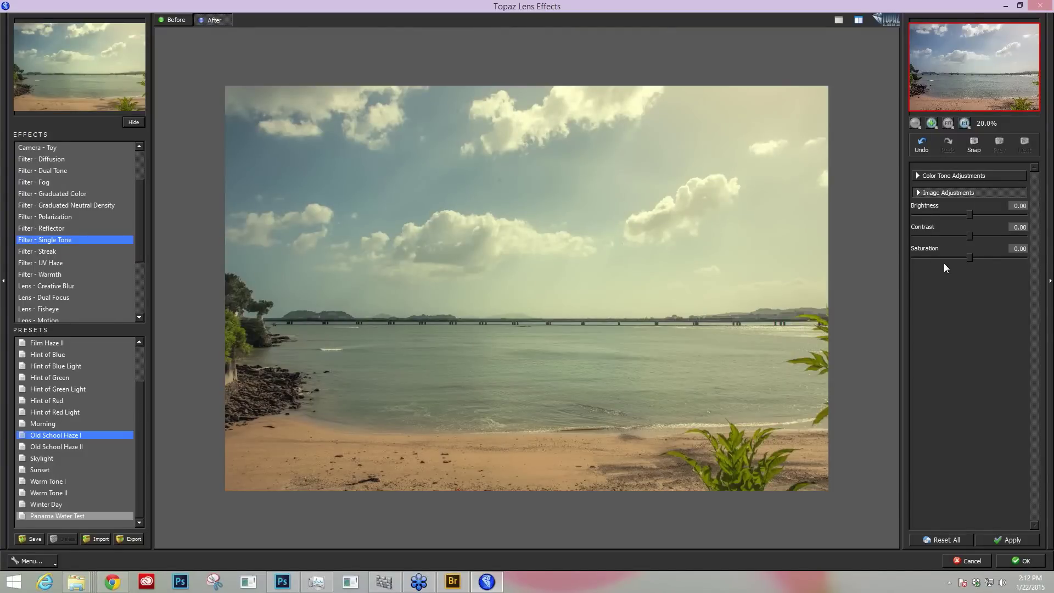
- Raise Single Tone Contrast to 0.05 and Saturation to 0.12, then switch to Filter – Dual Tone
{"action": "left_click_drag", "start_coordinate": [972, 236], "coordinate": [976, 255]}
{"action": "left_click", "coordinate": [973, 236]}
{"action": "left_click", "coordinate": [973, 237]}
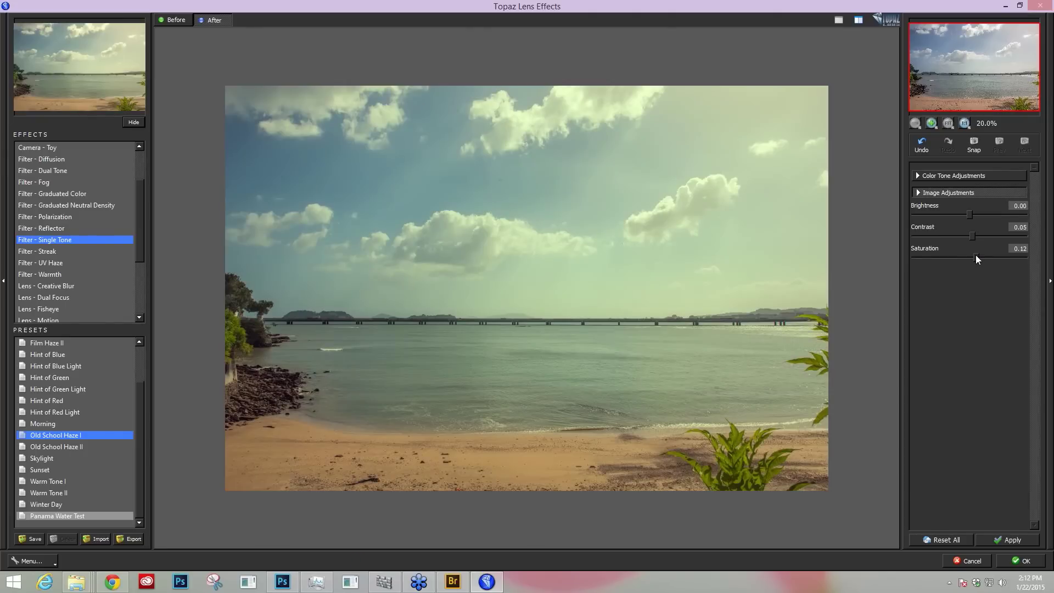
{"action": "left_click", "coordinate": [954, 176]}
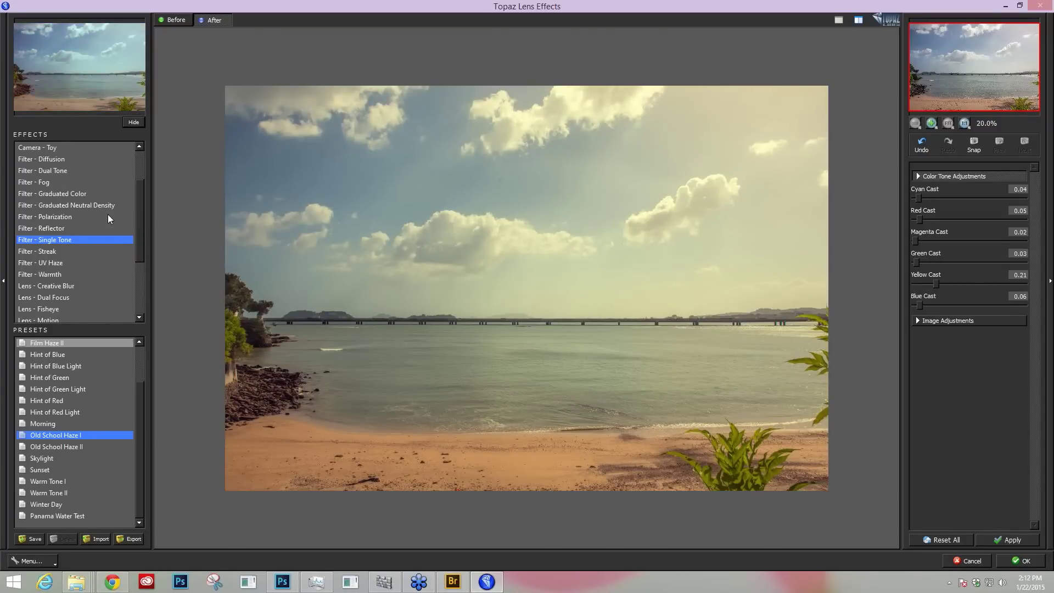
{"action": "left_click", "coordinate": [44, 172]}
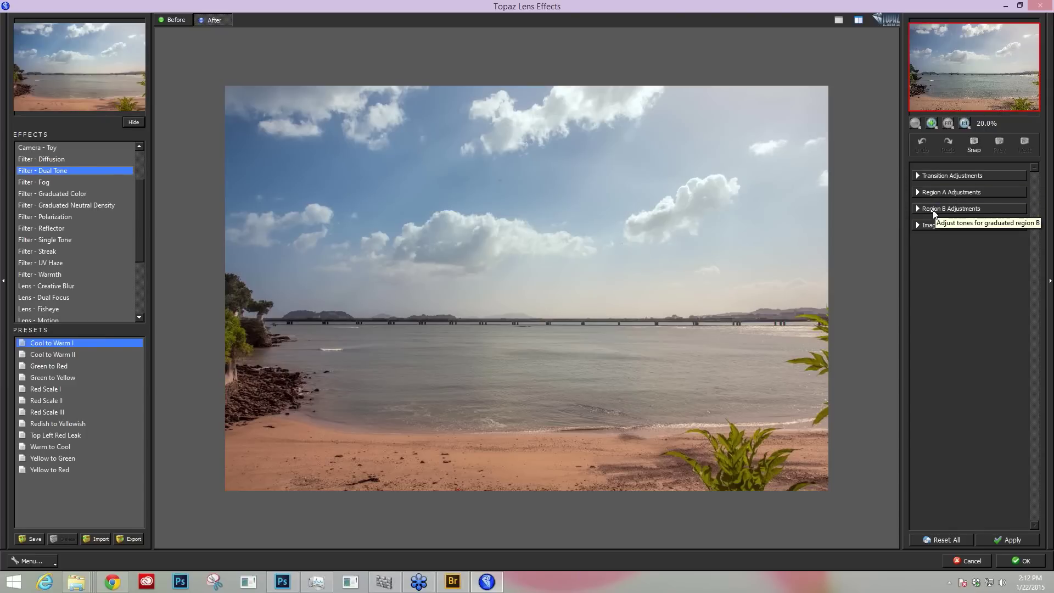
- Set the Dual Tone Transition to 0.00 and Region Size to 0.55
{"action": "left_click", "coordinate": [918, 193]}
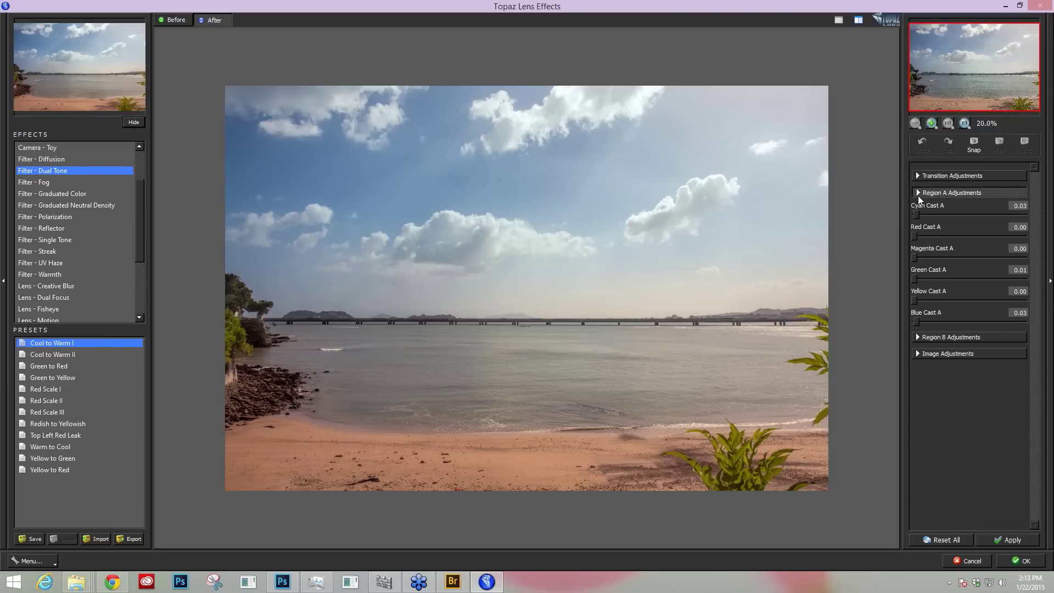
{"action": "left_click", "coordinate": [919, 337]}
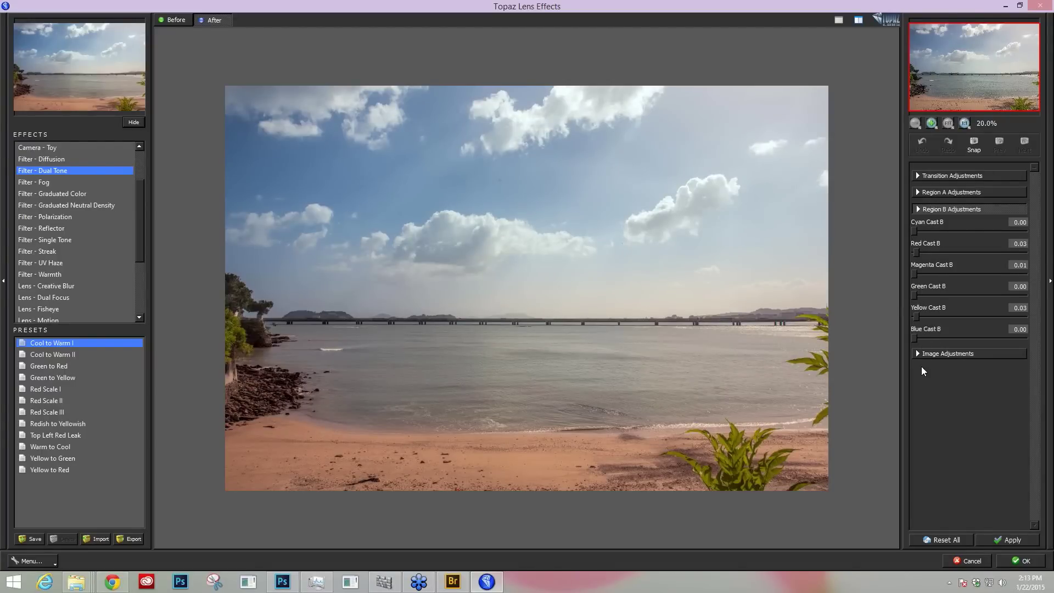
{"action": "left_click", "coordinate": [915, 352]}
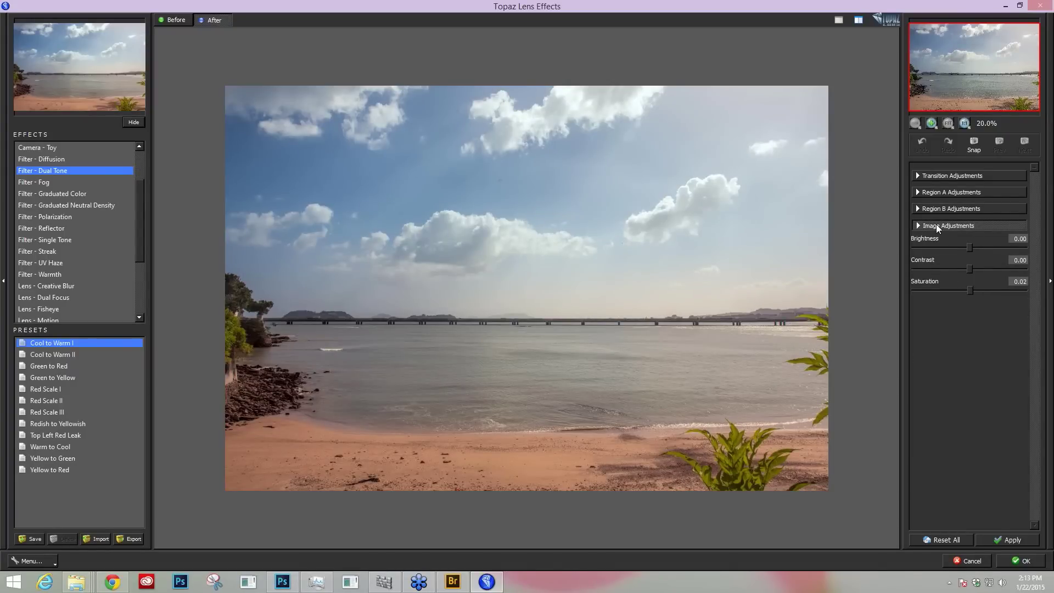
{"action": "left_click", "coordinate": [918, 176]}
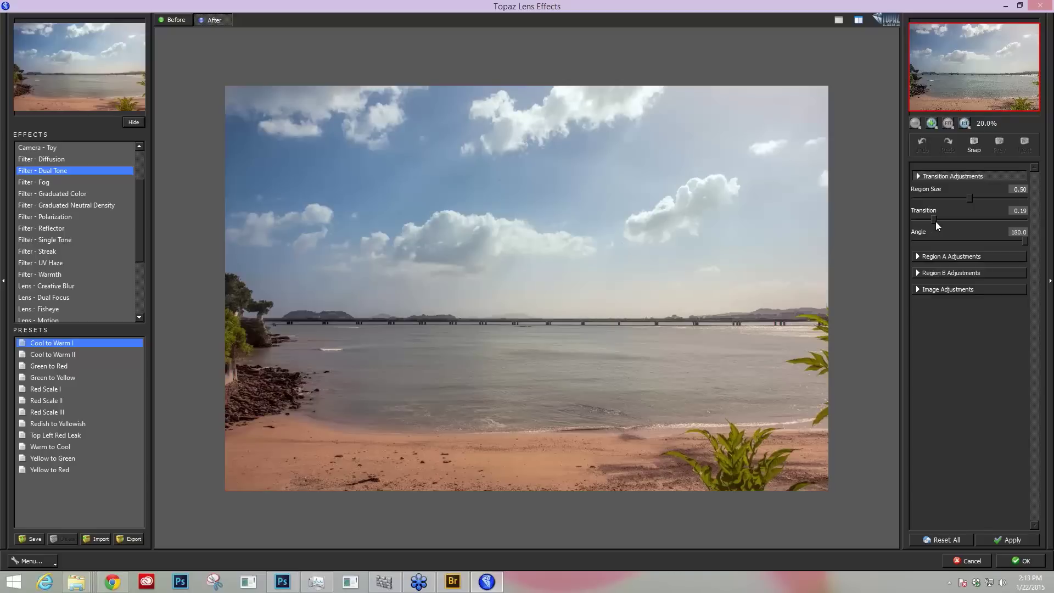
{"action": "left_click_drag", "start_coordinate": [936, 224], "coordinate": [910, 224]}
{"action": "mouse_move", "coordinate": [984, 199]}
{"action": "left_mouse_down"}
{"action": "mouse_move", "coordinate": [961, 202]}
{"action": "mouse_move", "coordinate": [976, 198]}
{"action": "left_mouse_up"}
- Widen the Transition to 0.24 and add more green and yellow cast to Region A
{"action": "left_click", "coordinate": [917, 256]}
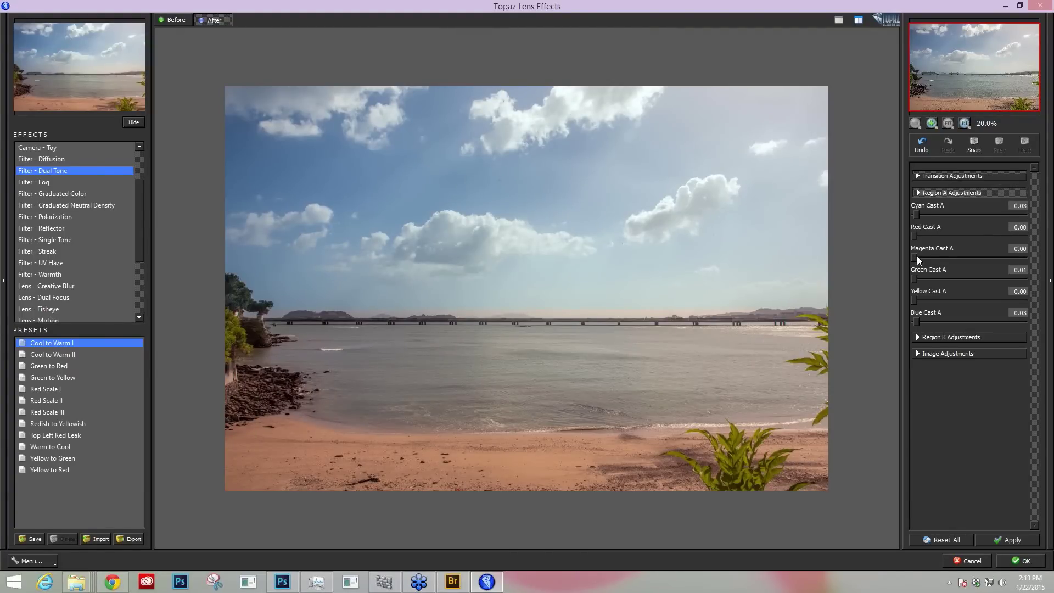
{"action": "left_click", "coordinate": [918, 194]}
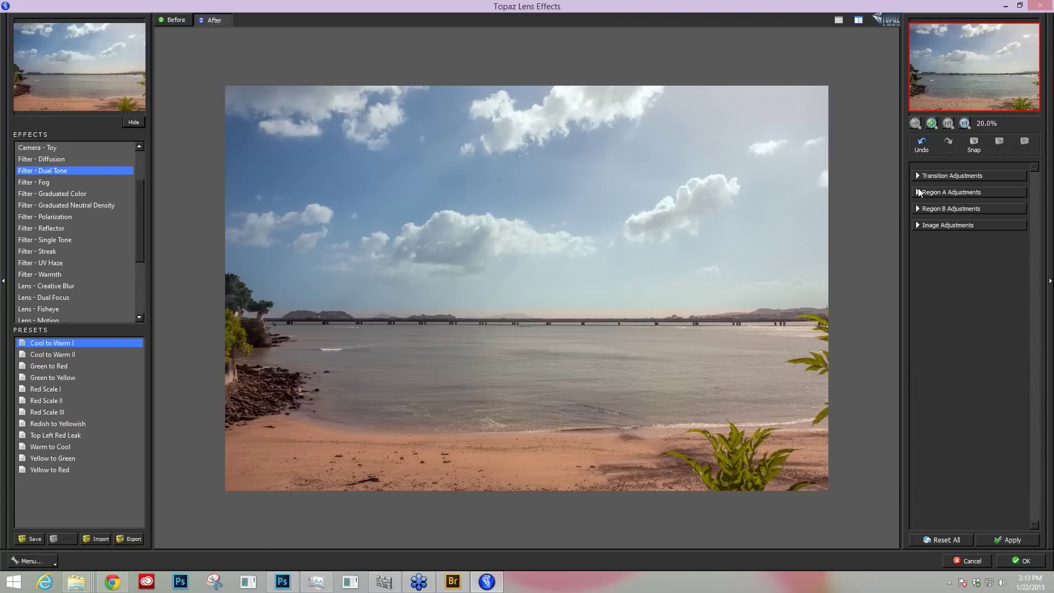
{"action": "left_click", "coordinate": [918, 175]}
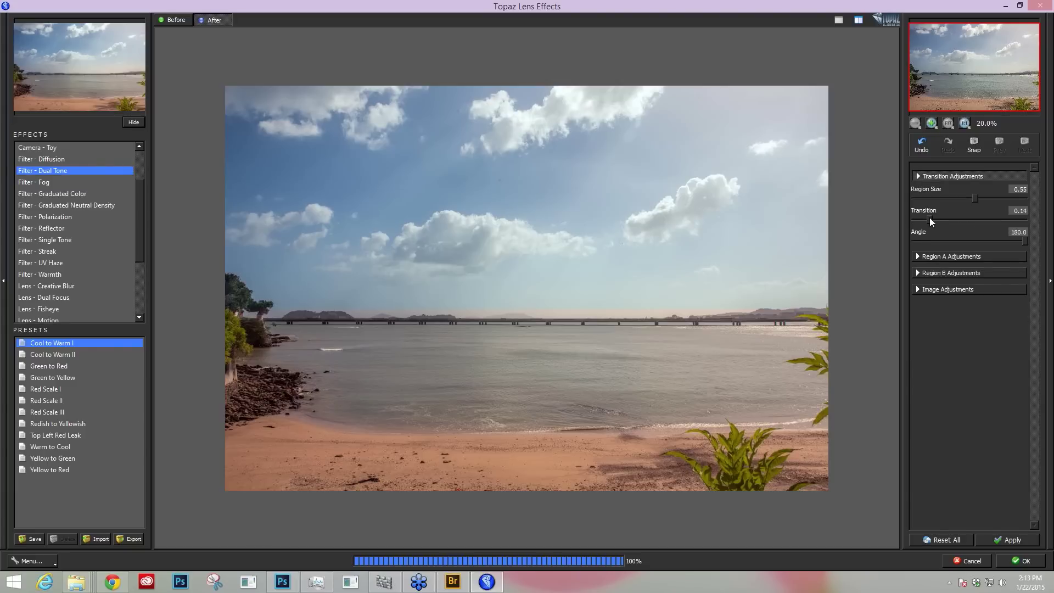
{"action": "left_click_drag", "start_coordinate": [930, 219], "coordinate": [939, 219]}
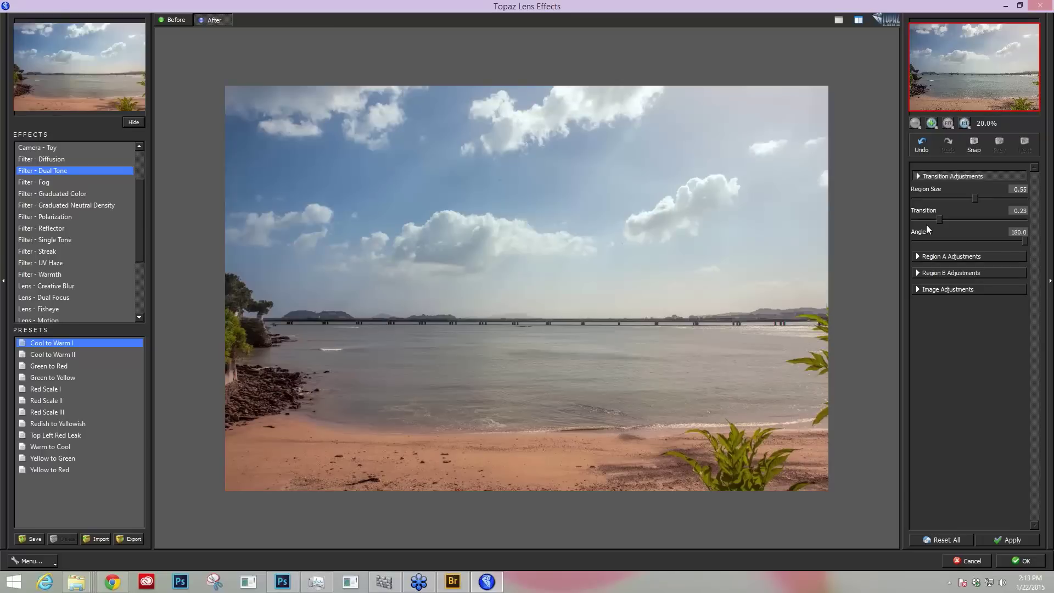
{"action": "left_click", "coordinate": [918, 256]}
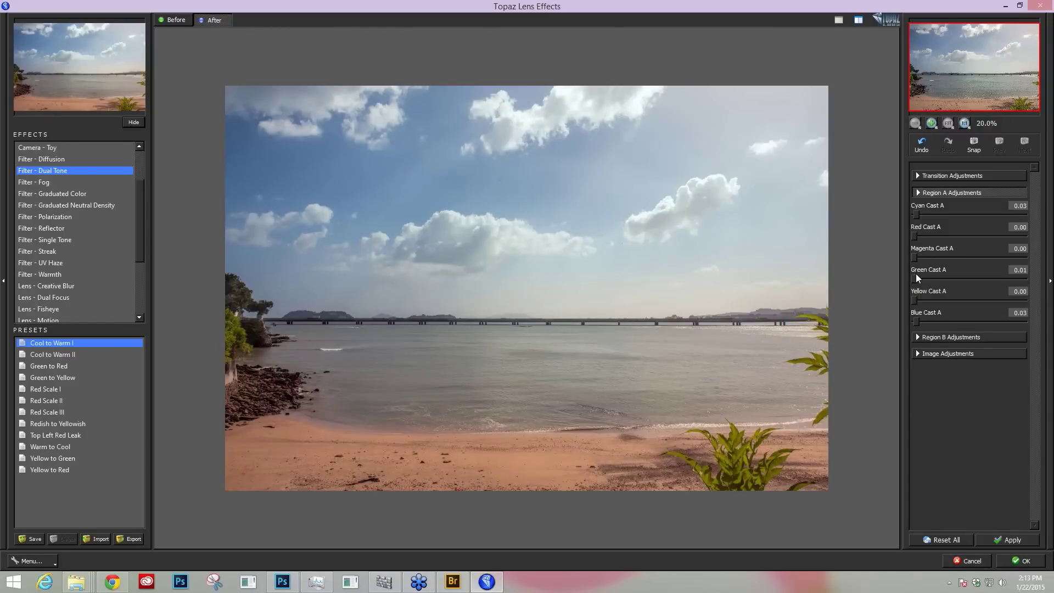
{"action": "left_click_drag", "start_coordinate": [917, 275], "coordinate": [919, 274]}
{"action": "left_click_drag", "start_coordinate": [916, 301], "coordinate": [920, 300]}
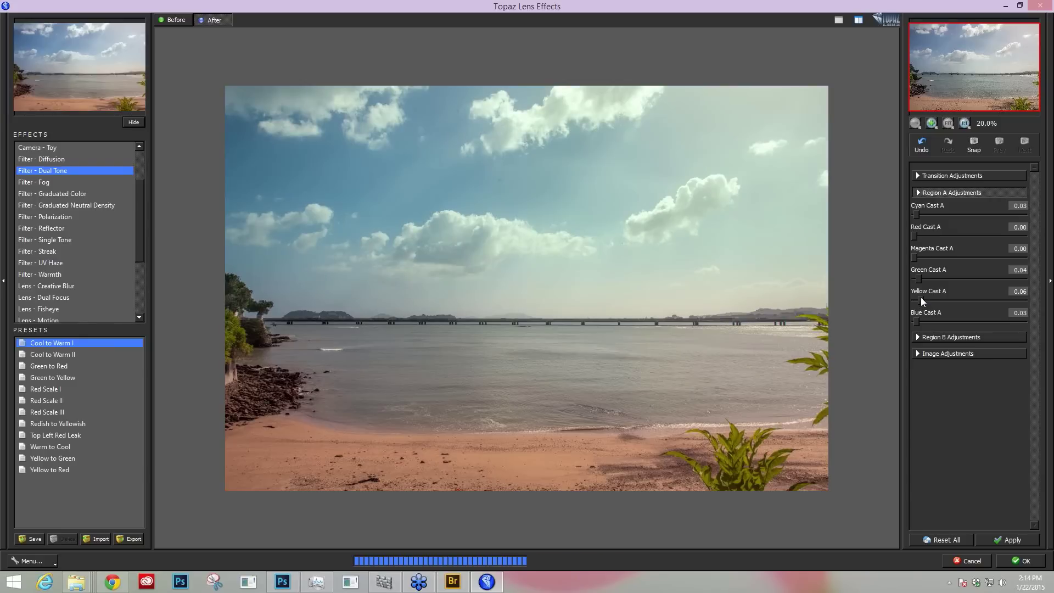
- Set Region B casts to Red 0.01, Green 0.02 and Yellow 0.06
{"action": "left_click", "coordinate": [919, 337]}
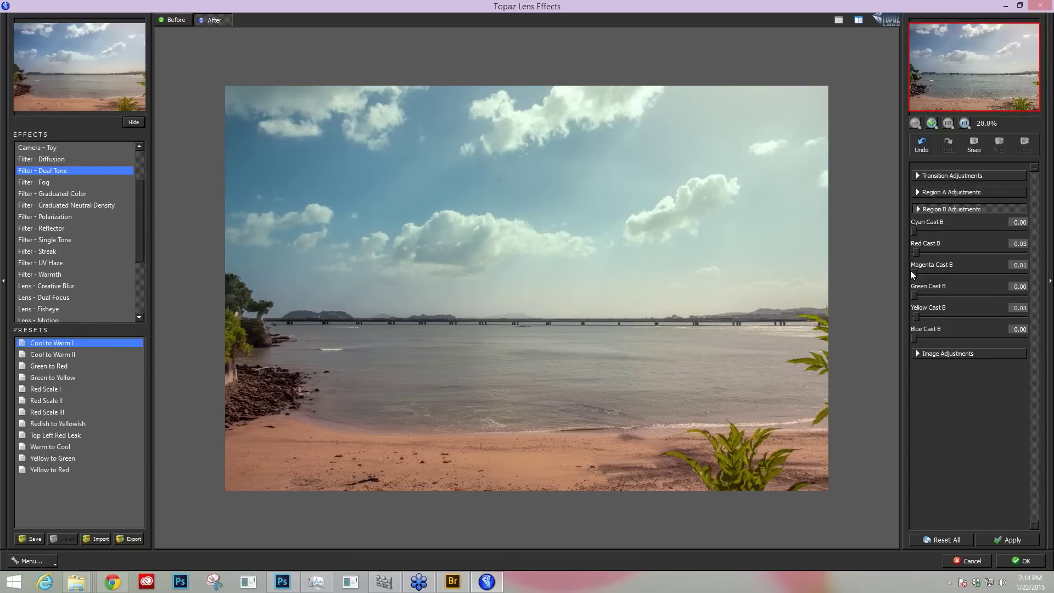
{"action": "left_click_drag", "start_coordinate": [917, 252], "coordinate": [916, 253]}
{"action": "left_click", "coordinate": [917, 294]}
{"action": "left_click_drag", "start_coordinate": [917, 313], "coordinate": [921, 316]}
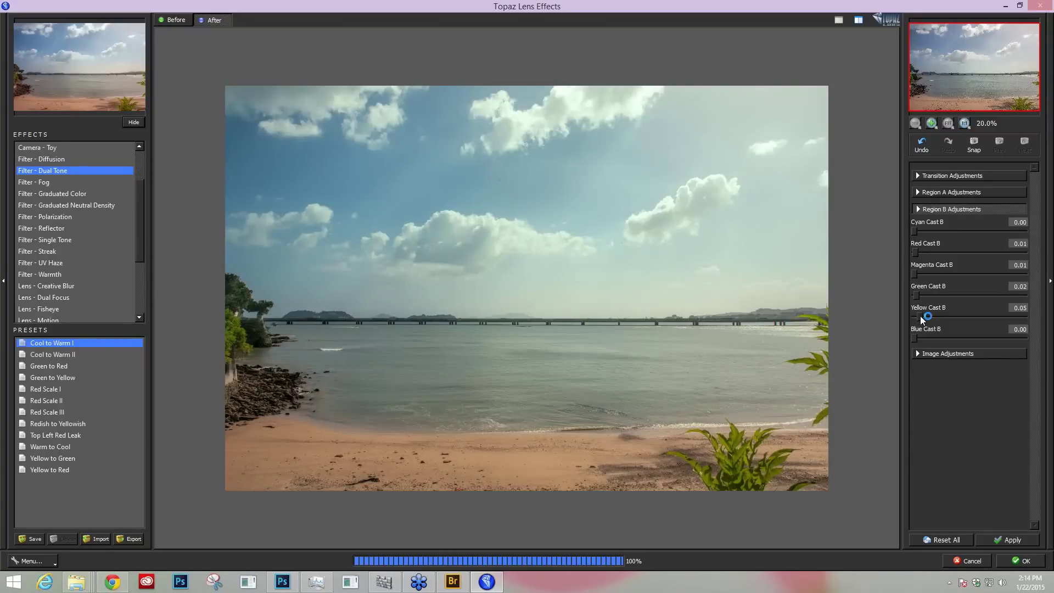
{"action": "left_click_drag", "start_coordinate": [921, 315], "coordinate": [924, 315]}
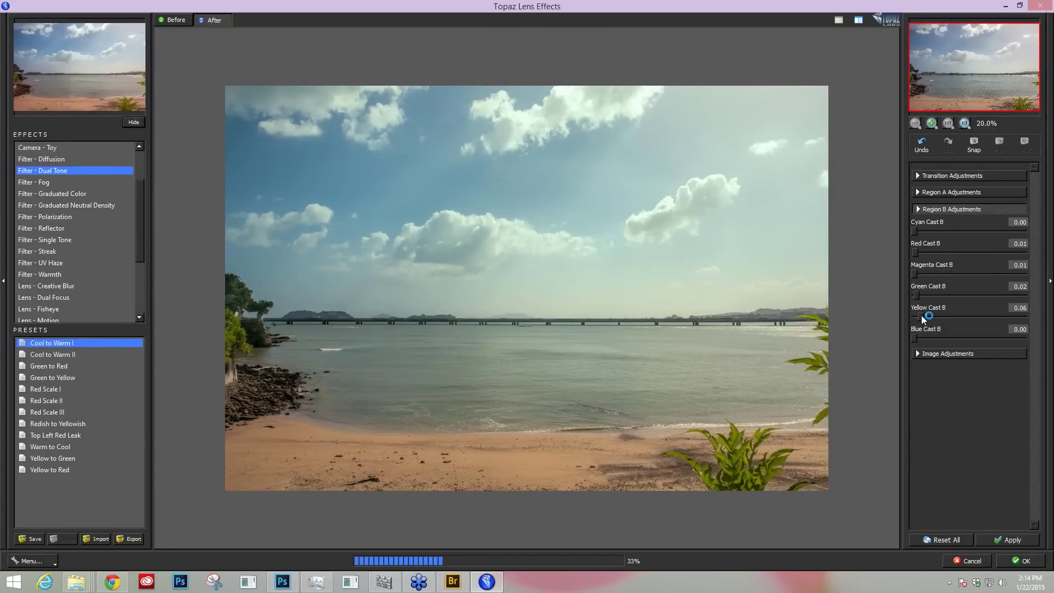
{"action": "key", "text": "space"}
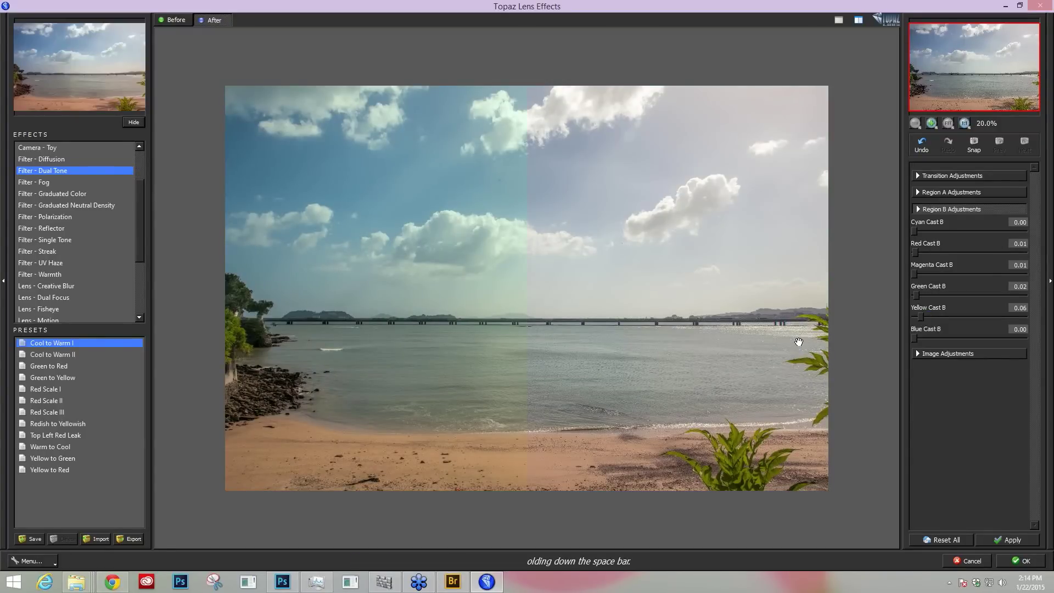
{"action": "left_click", "coordinate": [799, 342]}
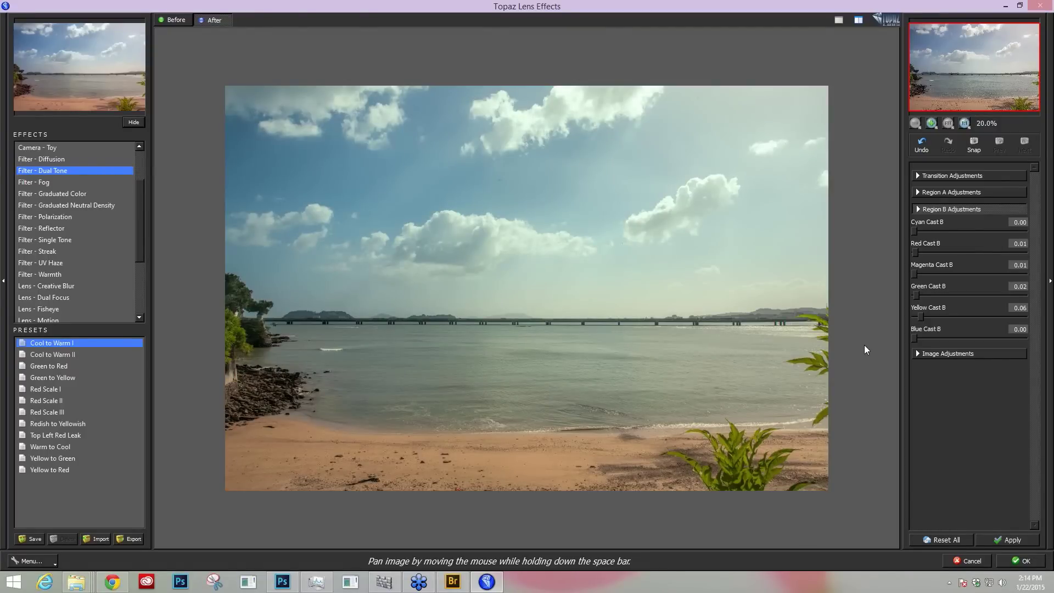
{"action": "mouse_move", "coordinate": [79, 586]}
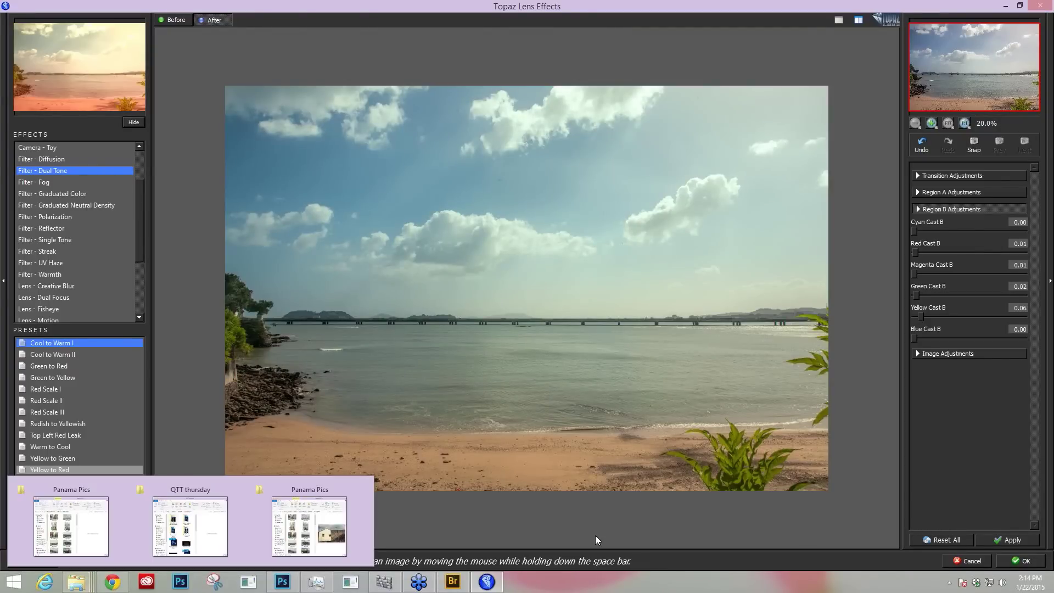
{"action": "mouse_move", "coordinate": [452, 583]}
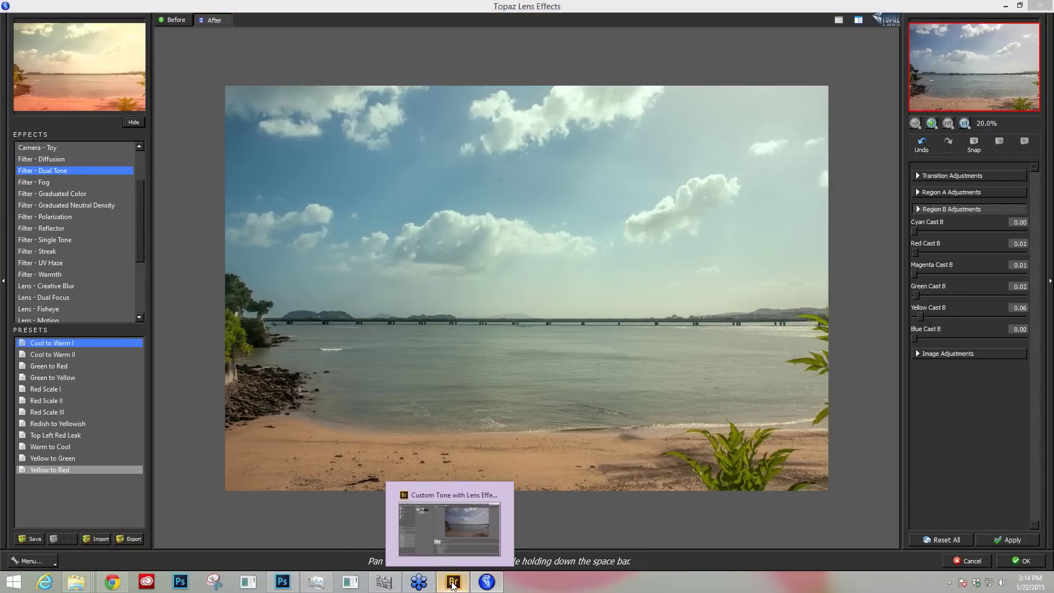
{"action": "left_click", "coordinate": [451, 583]}
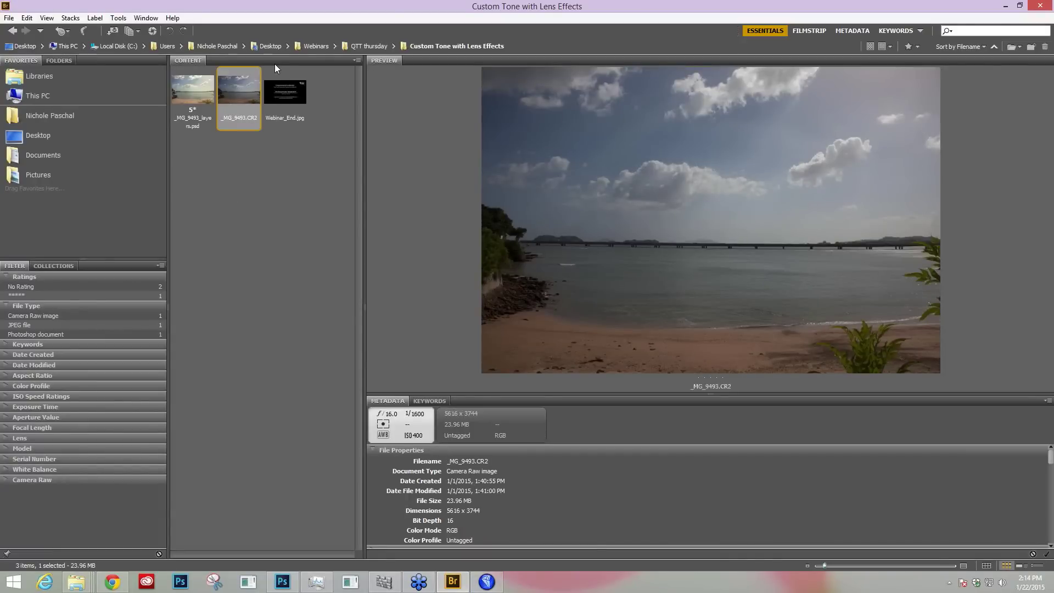
- Open the Dropbox > Panama Pics folder in Bridge
{"action": "left_click", "coordinate": [213, 46]}
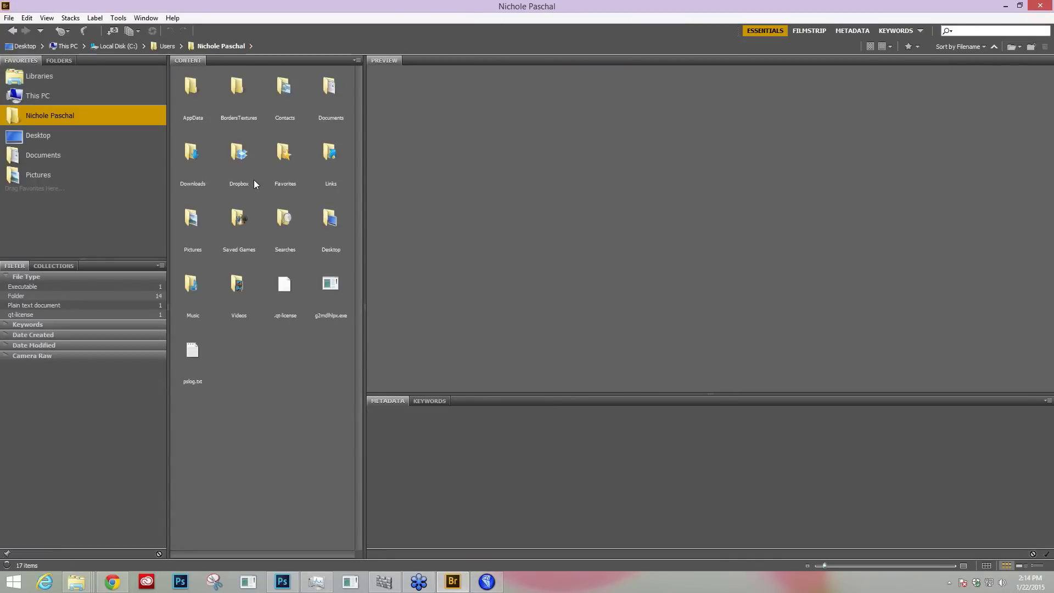
{"action": "double_click", "coordinate": [245, 150]}
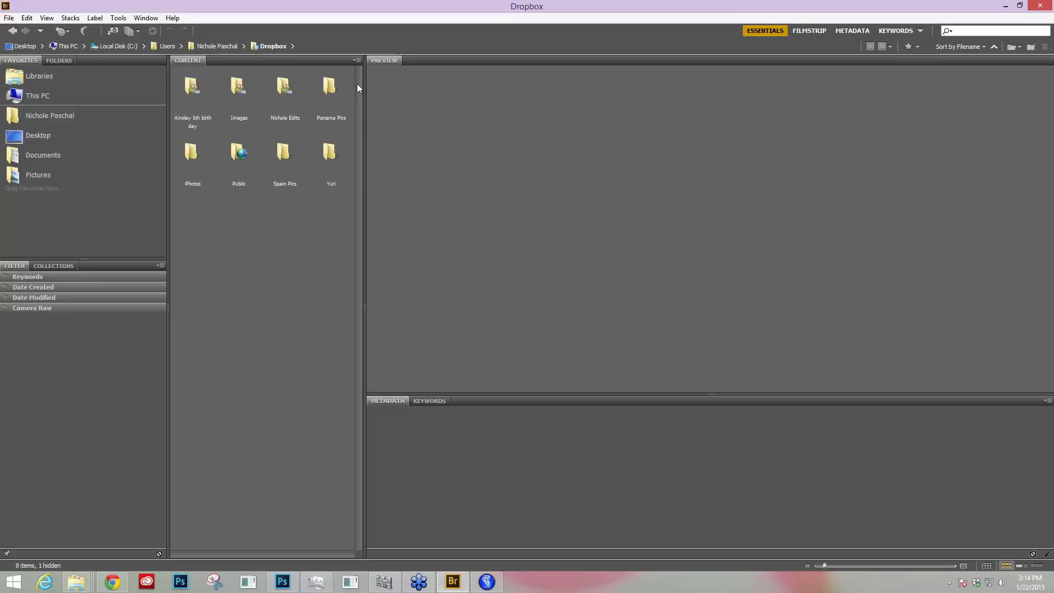
{"action": "double_click", "coordinate": [330, 86]}
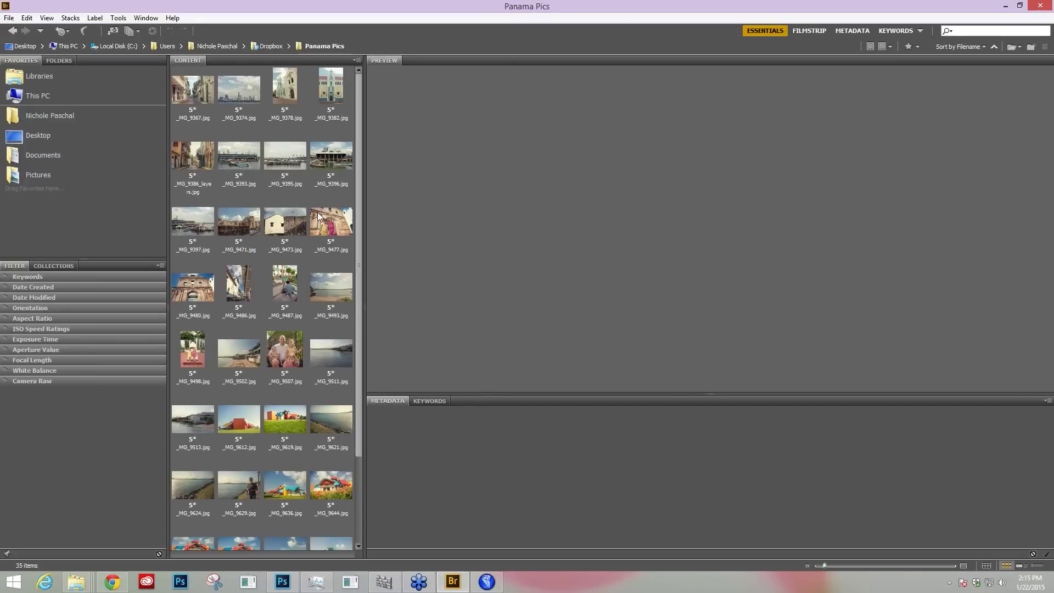
- Preview photos _MG_9493, _MG_9502, _MG_9511, _MG_9621, _MG_9624 and _MG_9513
{"action": "left_click", "coordinate": [334, 278]}
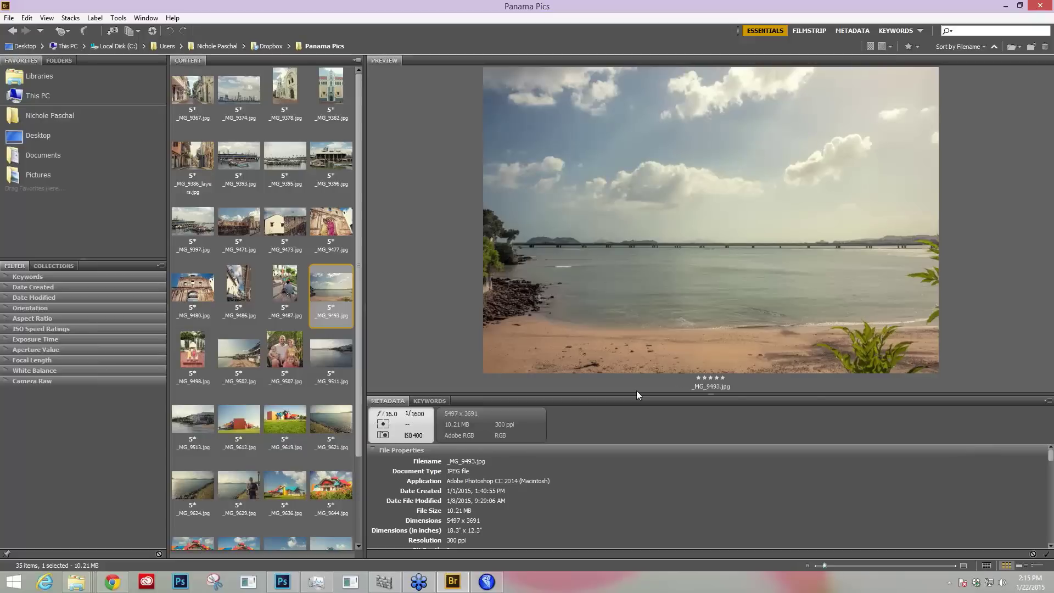
{"action": "left_click", "coordinate": [237, 355]}
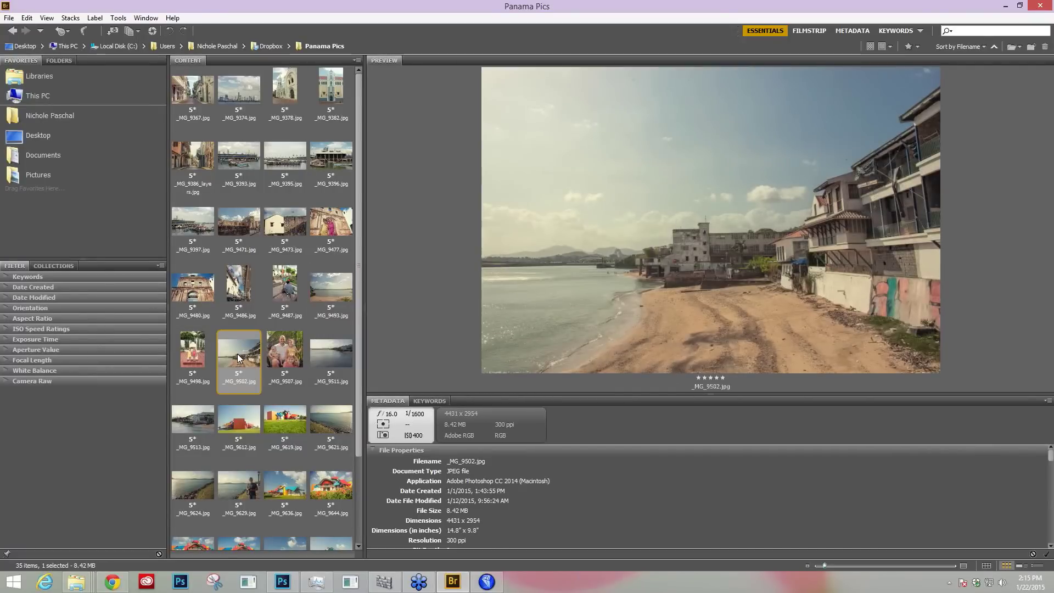
{"action": "left_click", "coordinate": [337, 355]}
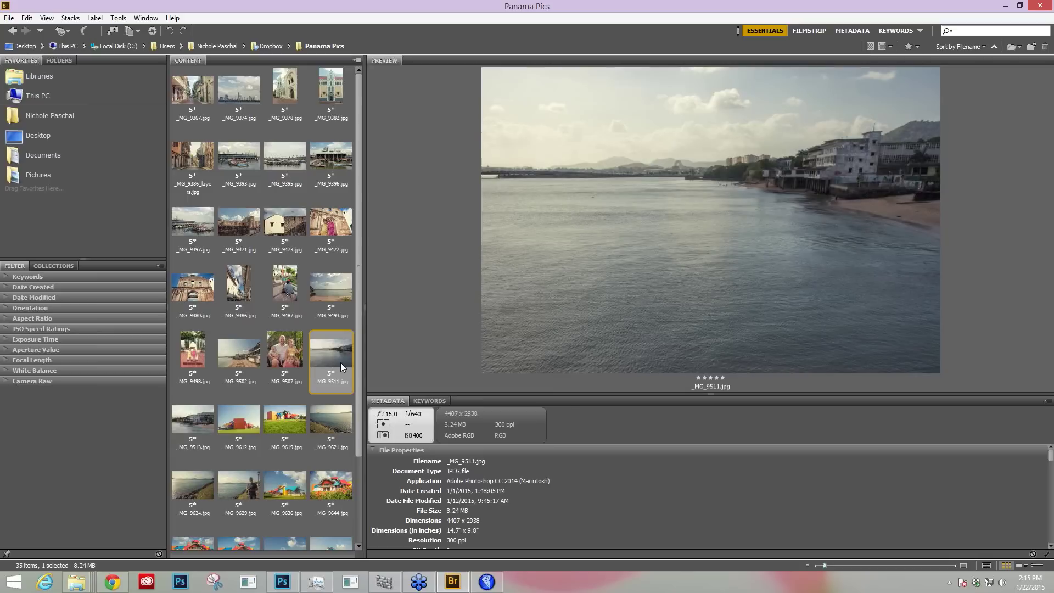
{"action": "left_click", "coordinate": [337, 420]}
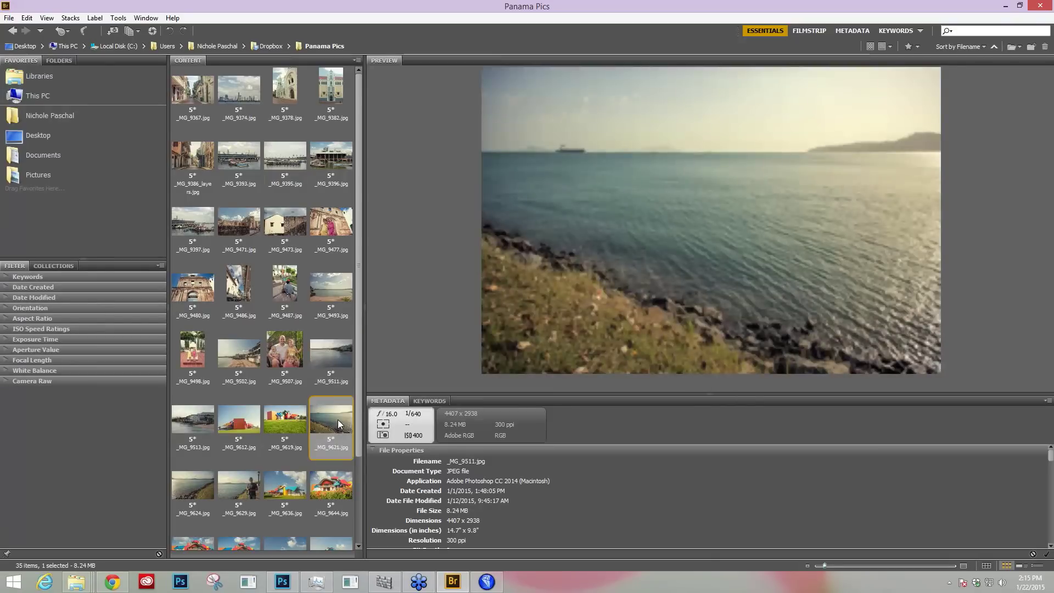
{"action": "left_click", "coordinate": [198, 497]}
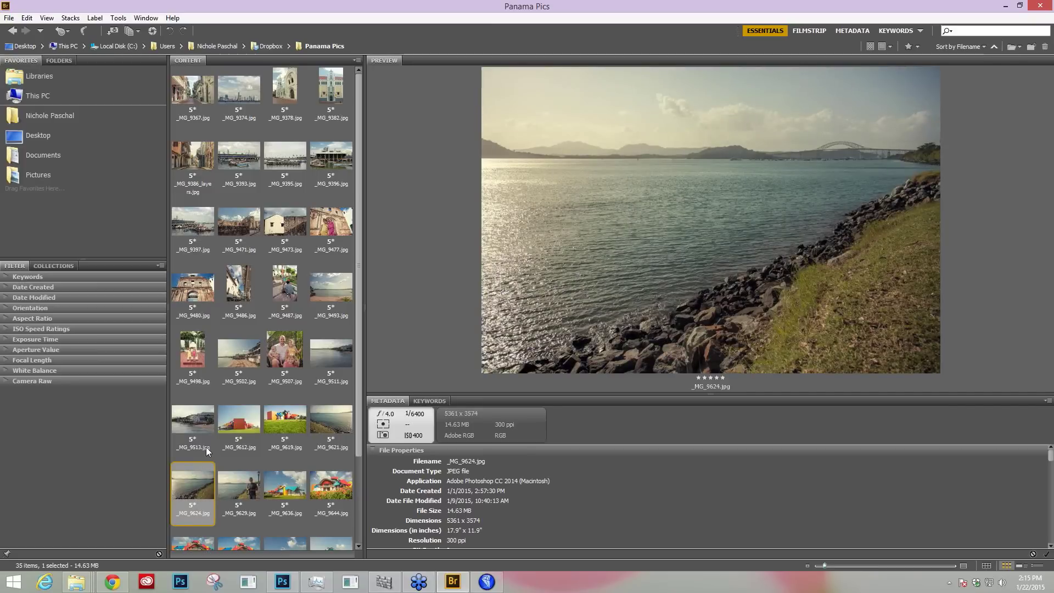
{"action": "left_click", "coordinate": [203, 423]}
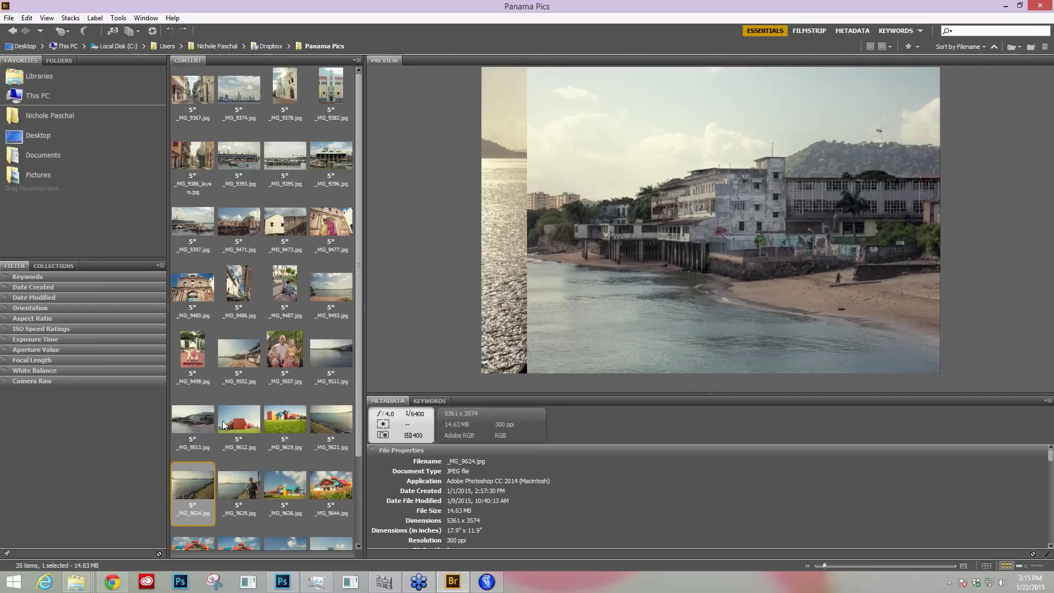